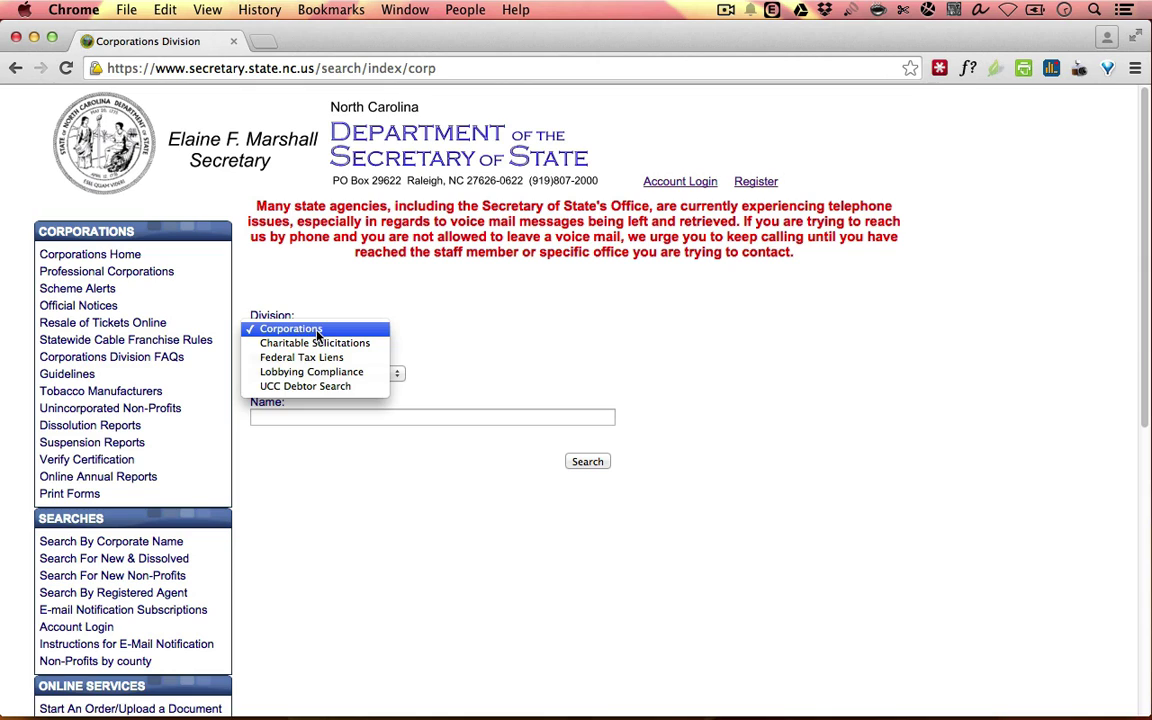
Search the Corporations division for entities whose name starts with ACG.
{"action": "left_click", "coordinate": [318, 333]}
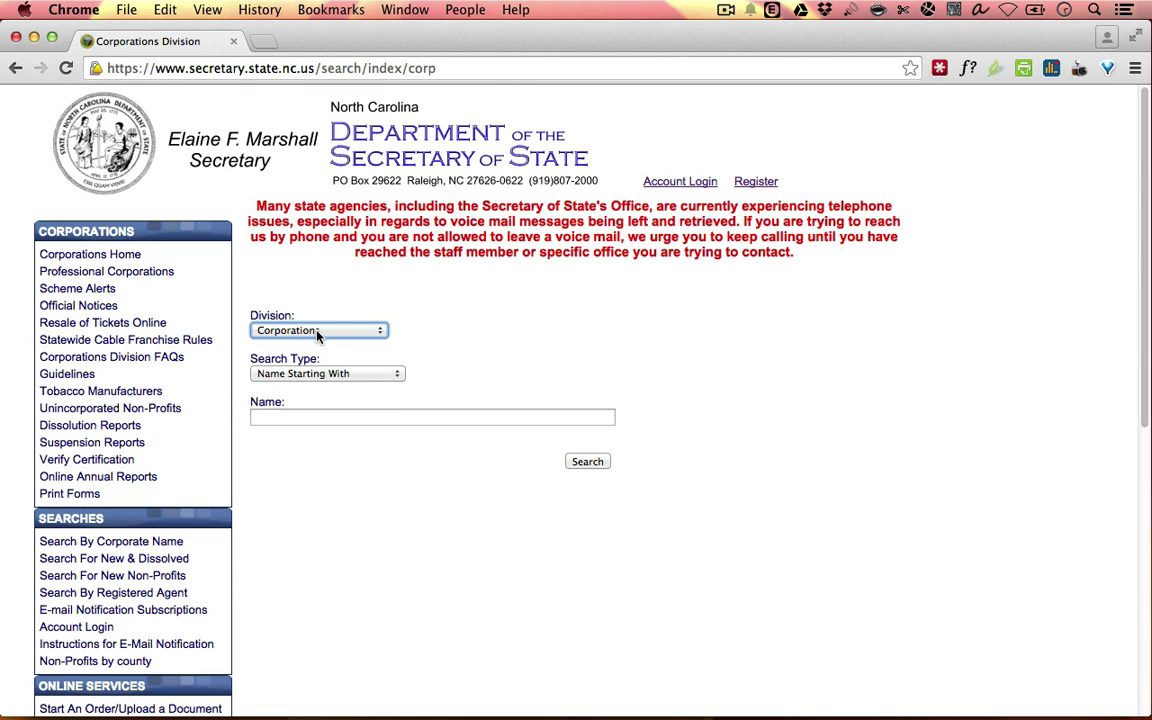
{"action": "left_click", "coordinate": [342, 416]}
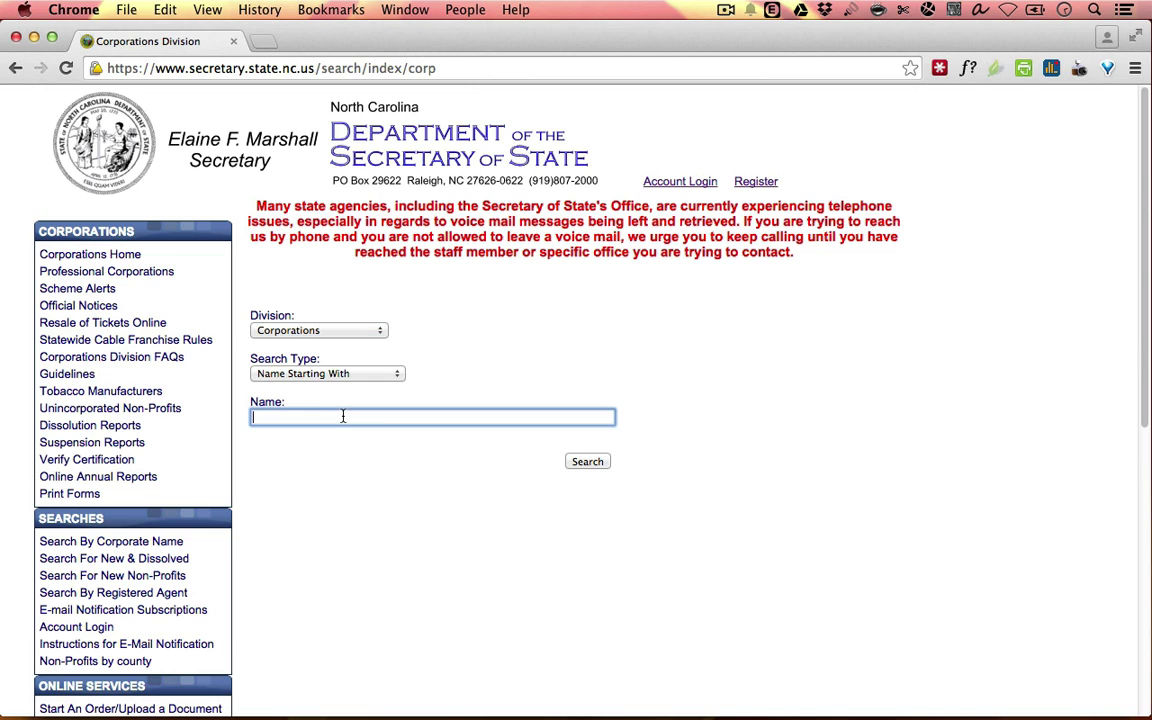
{"action": "type", "text": "ACG Columbia, LLC"}
{"action": "key", "text": "shift+alt+Left"}
{"action": "key", "text": "shift+alt+Left"}
{"action": "key", "text": "BackSpace"}
{"action": "left_click", "coordinate": [586, 463]}
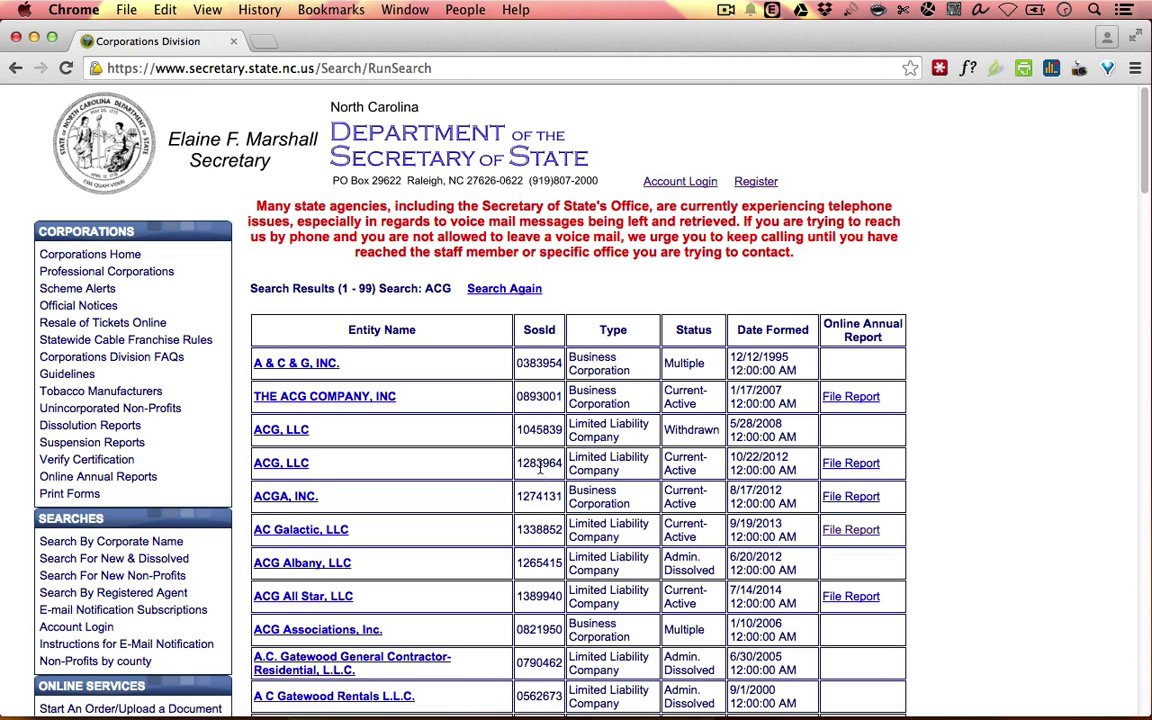
Find ACG Columbia, LLC in the search results and start filing its most recent annual report.
{"action": "scroll", "coordinate": [490, 420], "scroll_direction": "down", "scroll_amount": 5}
{"action": "scroll", "coordinate": [527, 475], "scroll_direction": "down", "scroll_amount": 7}
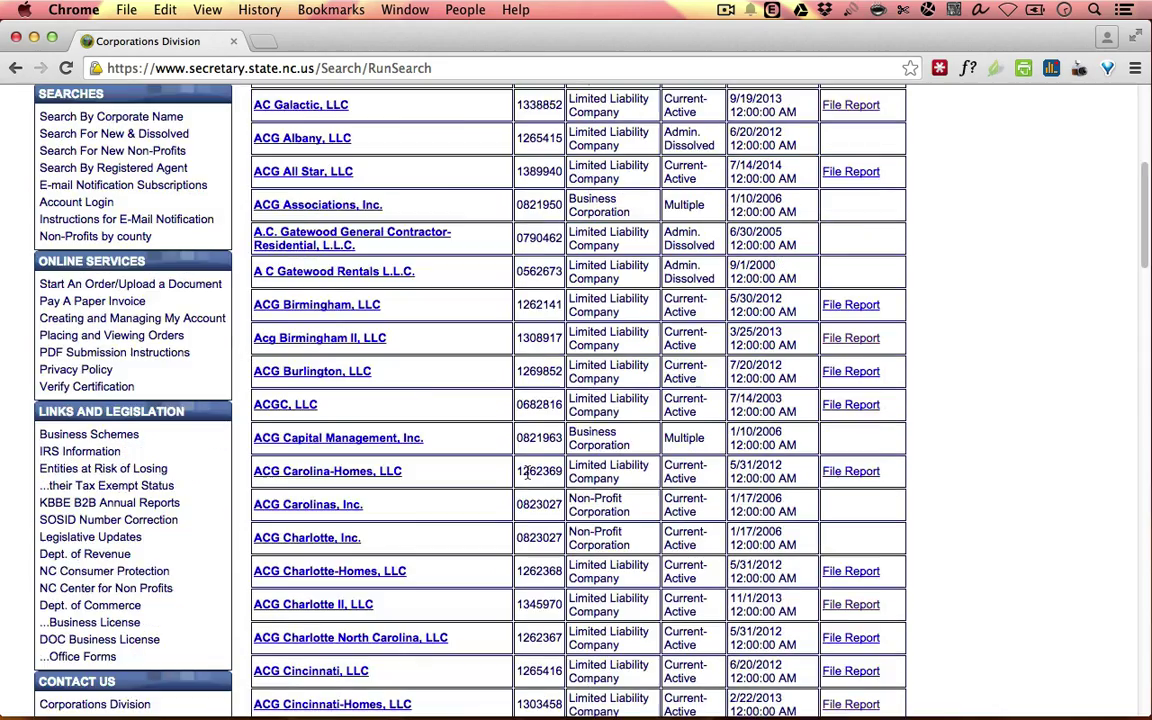
{"action": "scroll", "coordinate": [527, 477], "scroll_direction": "down", "scroll_amount": 3}
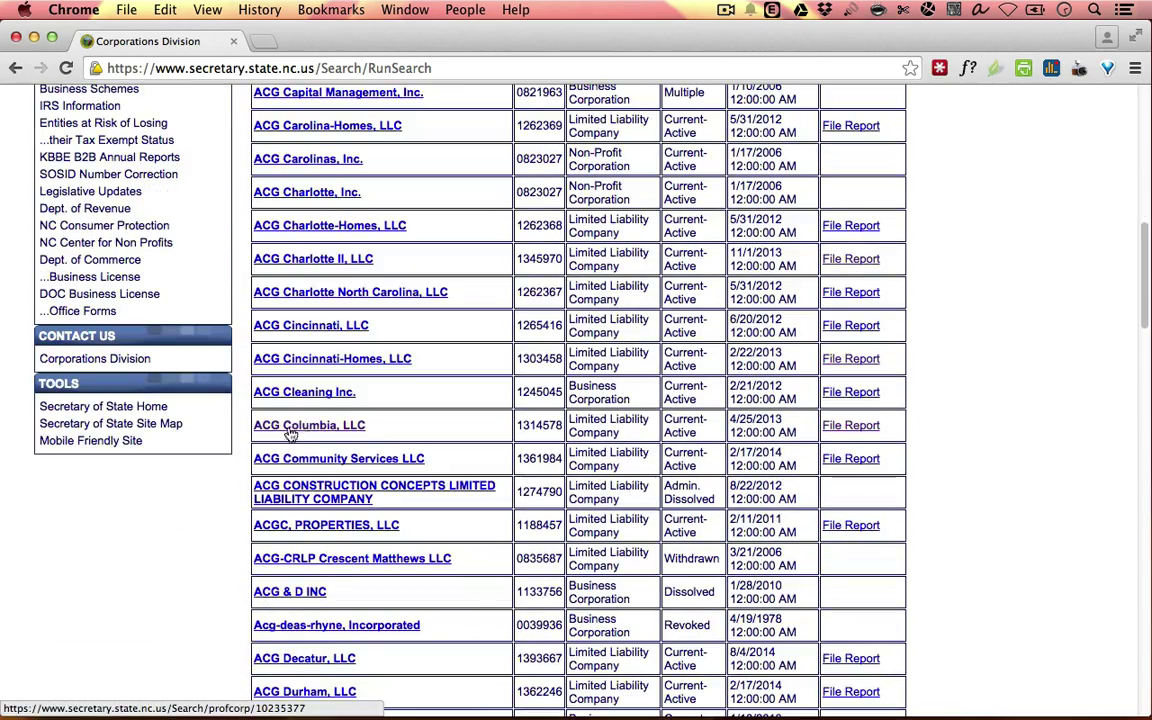
{"action": "left_click", "coordinate": [341, 428]}
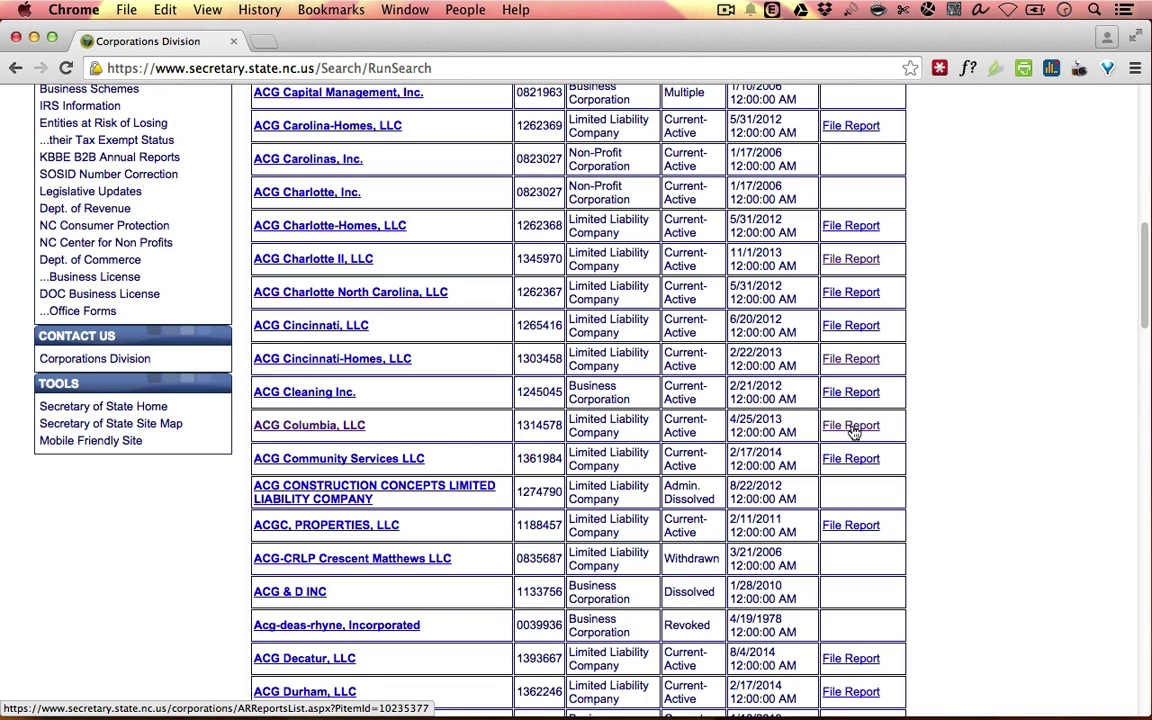
{"action": "left_click", "coordinate": [853, 428]}
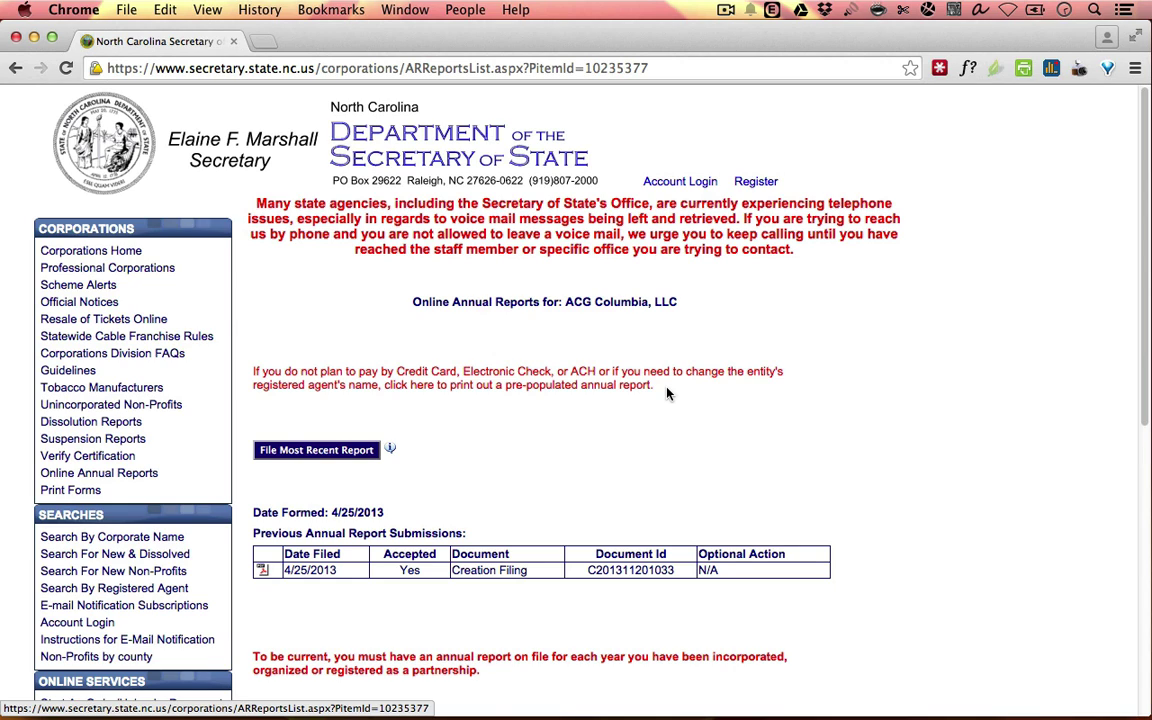
{"action": "left_click", "coordinate": [331, 453]}
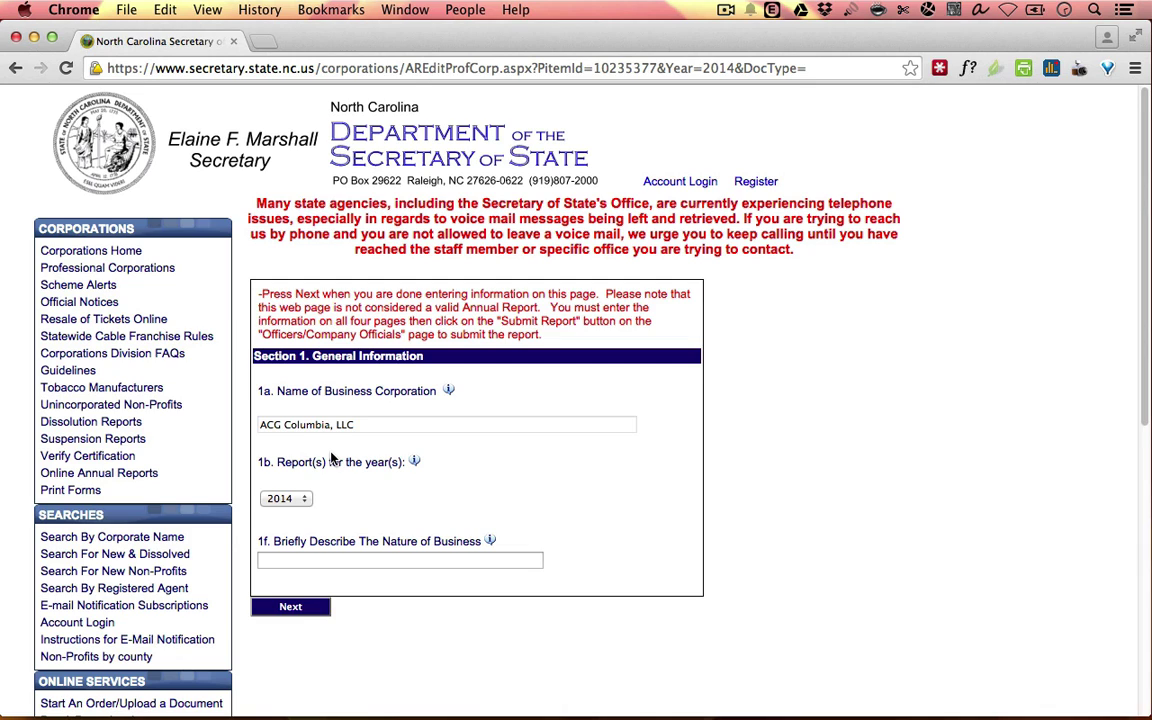
Describe the nature of business as Financial Consulting for the 2014 report and proceed to the Registered Agent section.
{"action": "scroll", "coordinate": [400, 458], "scroll_direction": "down", "scroll_amount": 1}
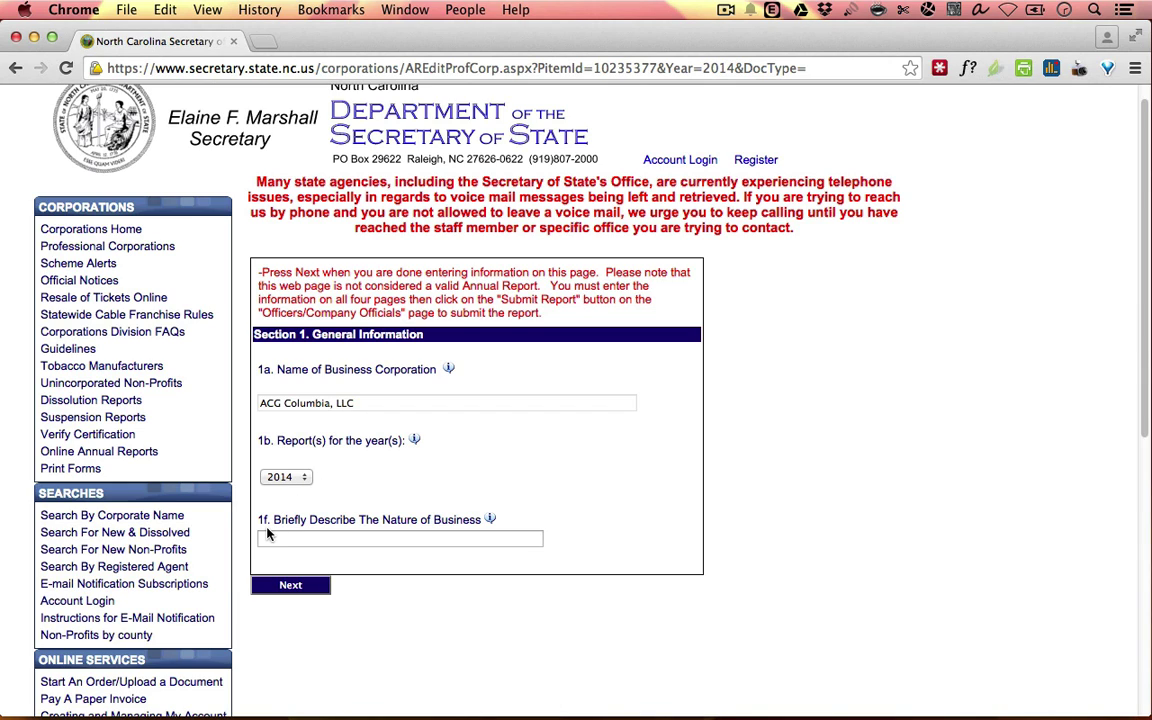
{"action": "left_click", "coordinate": [447, 538]}
{"action": "type", "text": "Financial Consulting"}
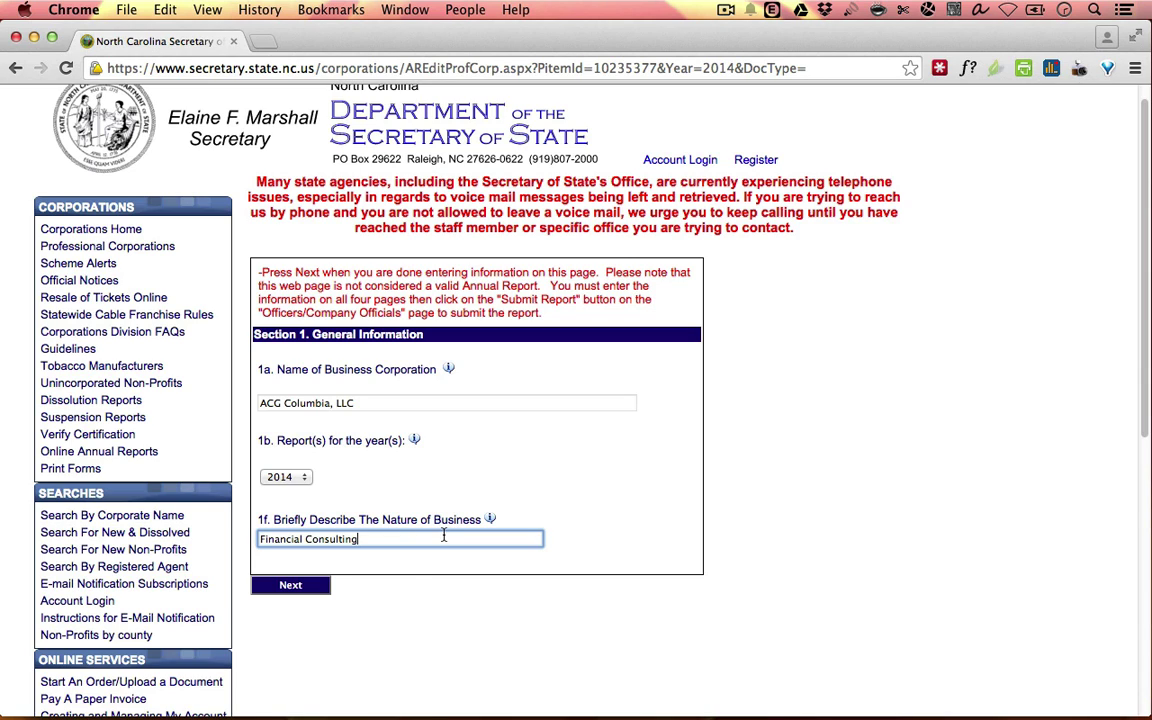
{"action": "left_click", "coordinate": [300, 589]}
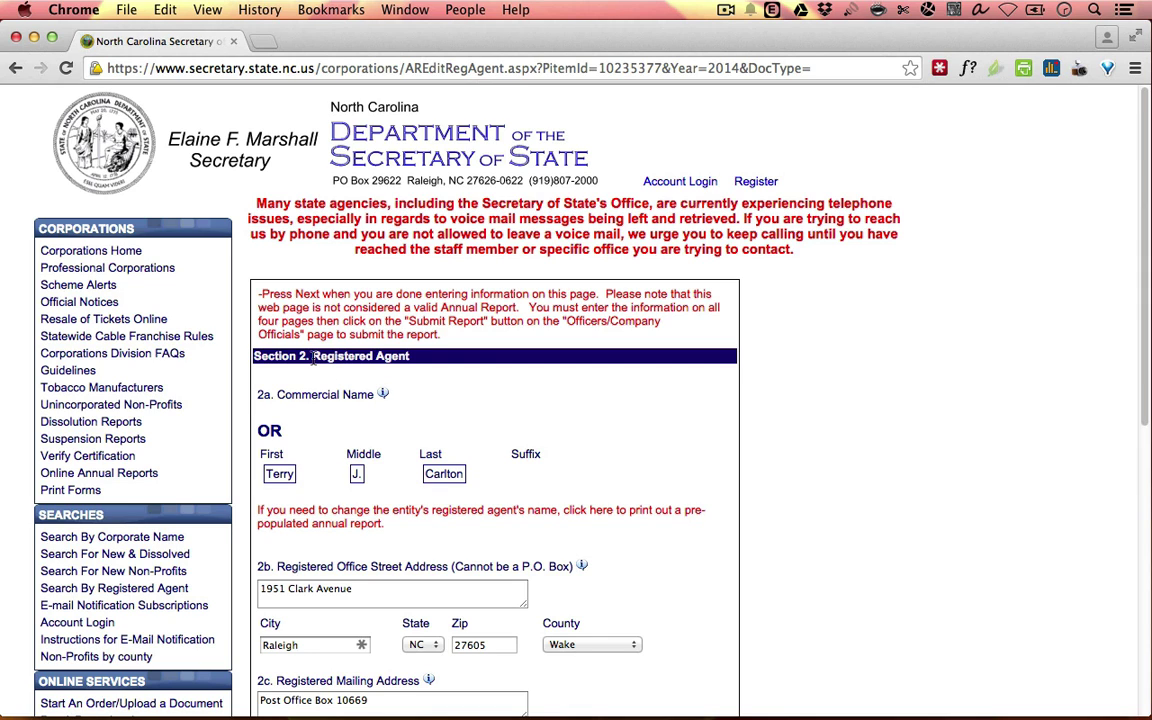
Accept the registered agent details, then enter the principal office phone number and continue to the Company Officials section.
{"action": "scroll", "coordinate": [810, 407], "scroll_direction": "down", "scroll_amount": 3}
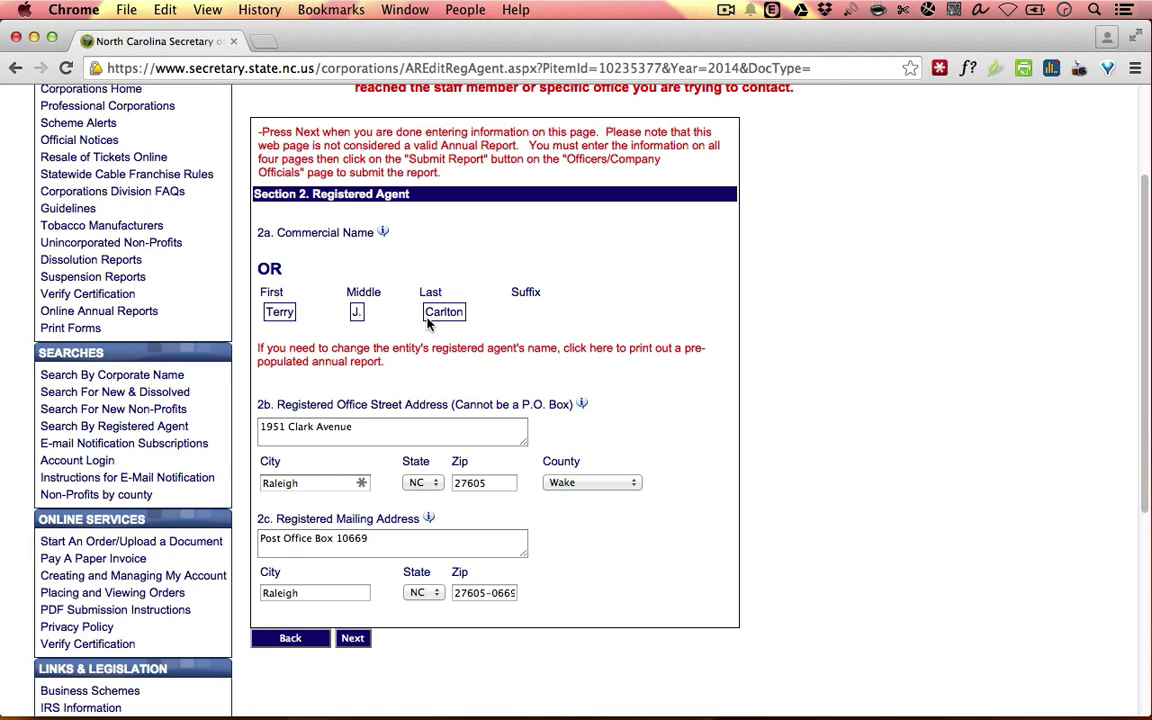
{"action": "left_click", "coordinate": [353, 639]}
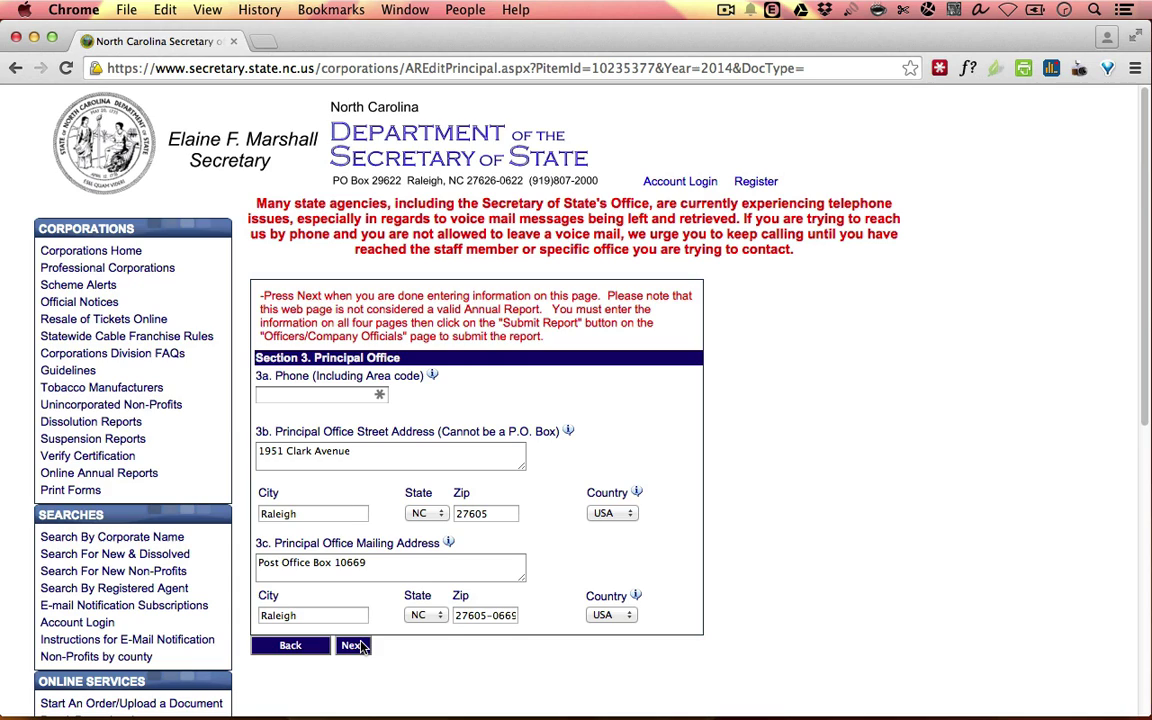
{"action": "left_click", "coordinate": [303, 393]}
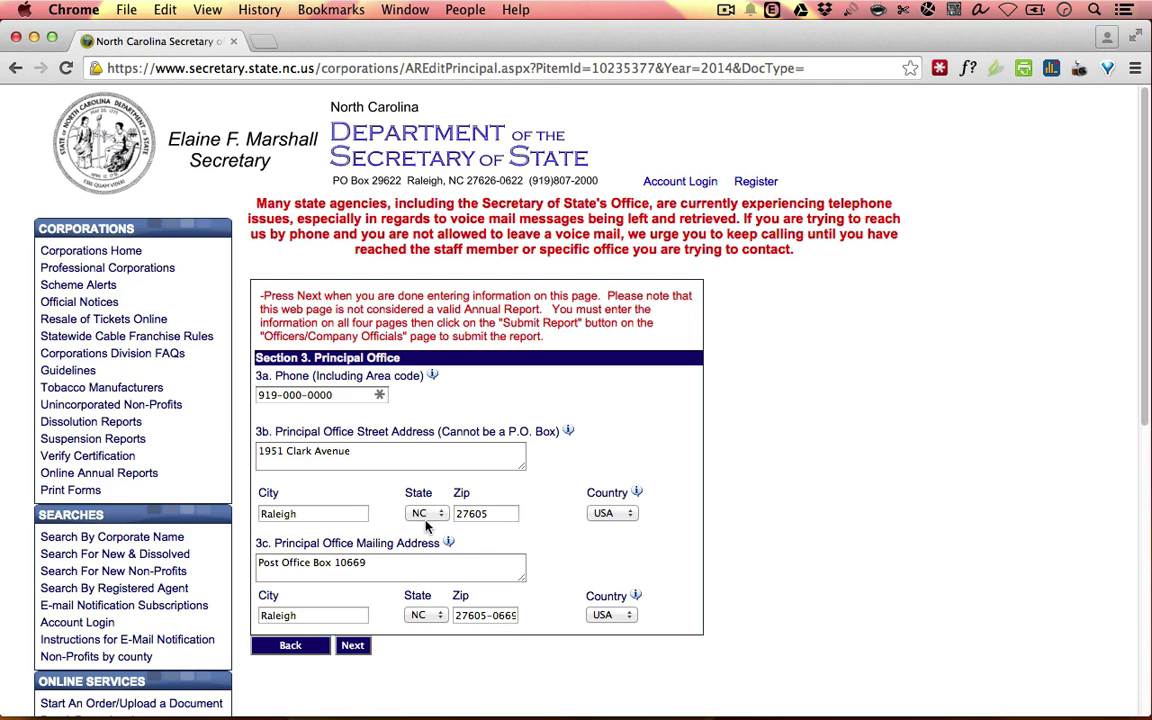
{"action": "left_click", "coordinate": [354, 645]}
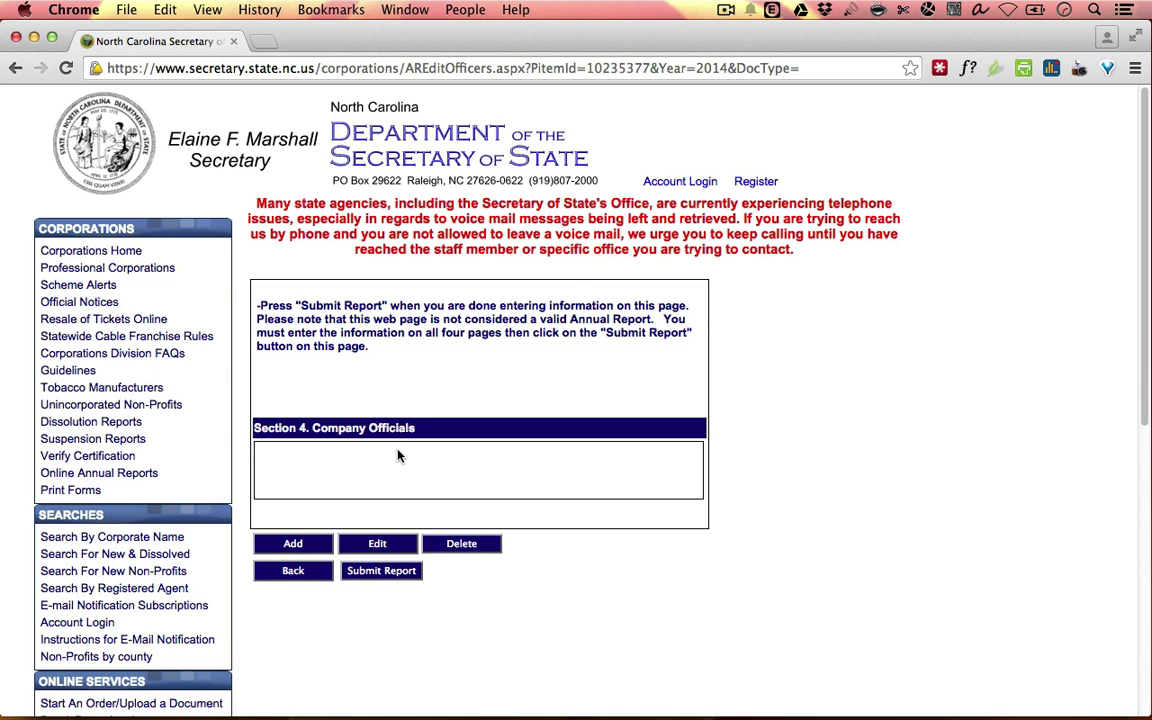
Add a first company official with the title Member, fill in the person's name and full address, and save the entry.
{"action": "left_click", "coordinate": [291, 545]}
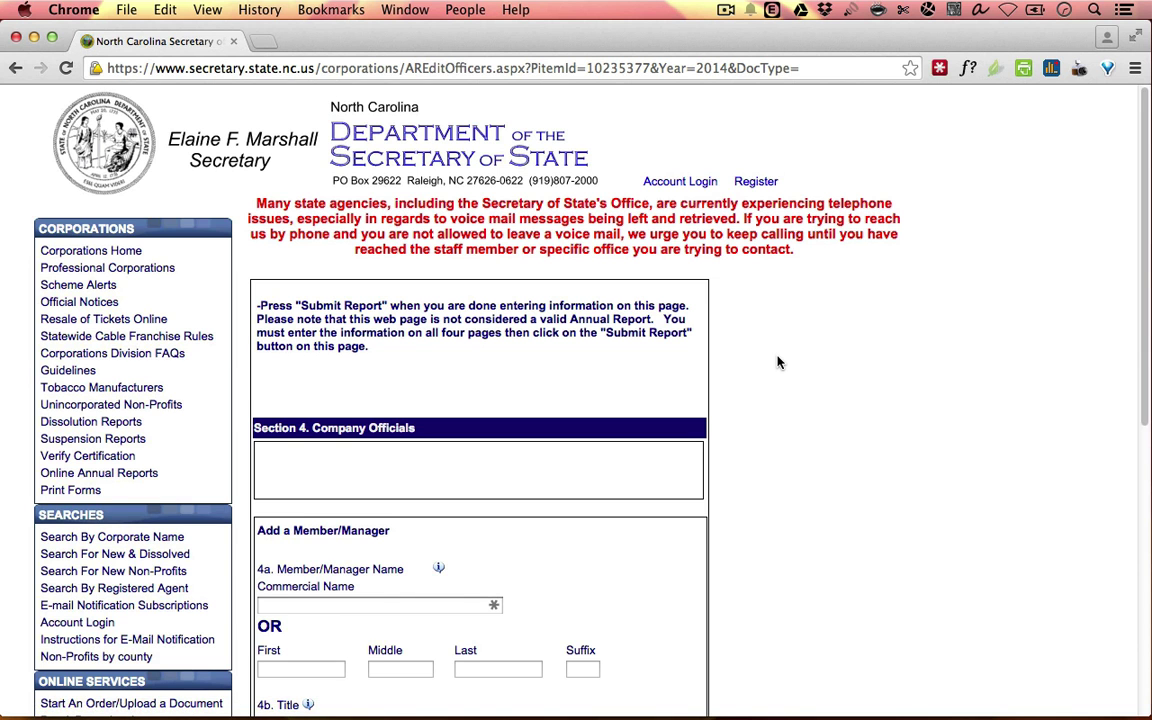
{"action": "scroll", "coordinate": [779, 363], "scroll_direction": "down", "scroll_amount": 6}
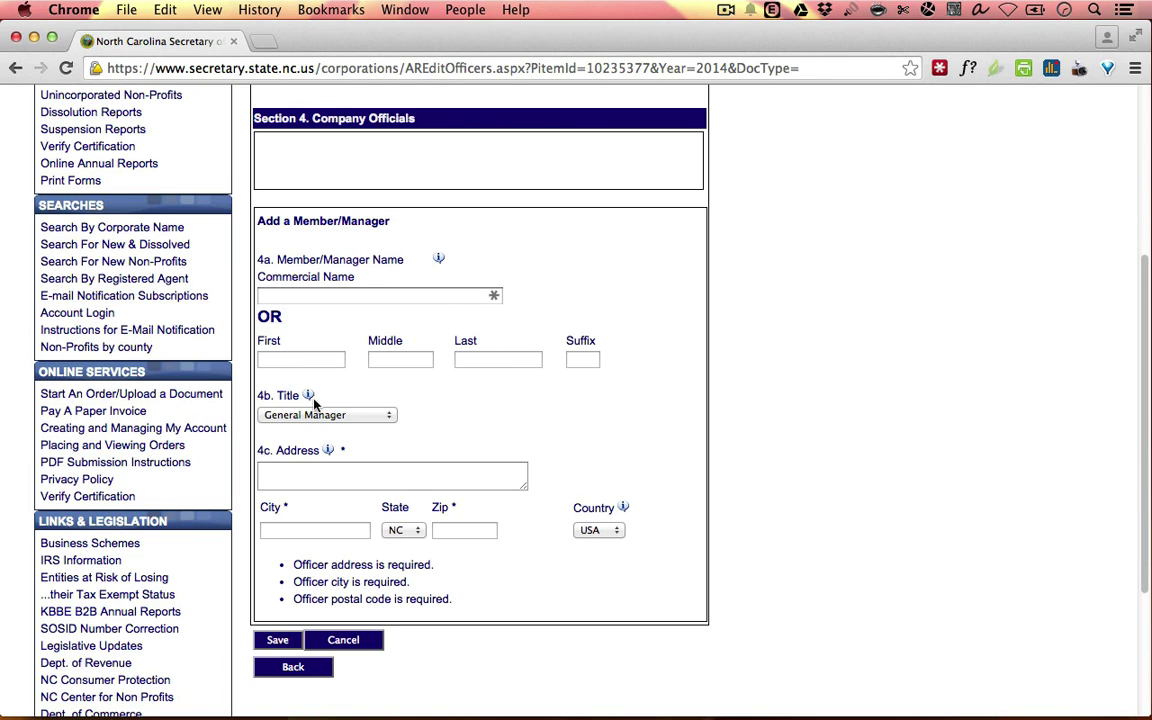
{"action": "left_click", "coordinate": [372, 414]}
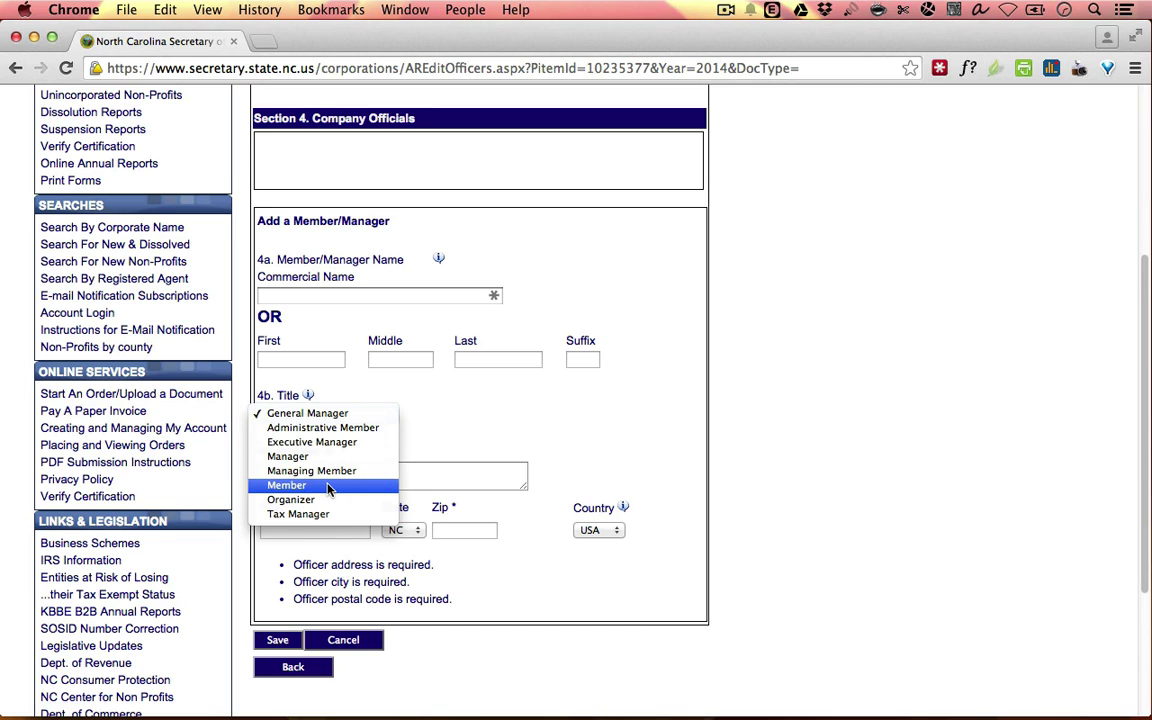
{"action": "left_click", "coordinate": [300, 485]}
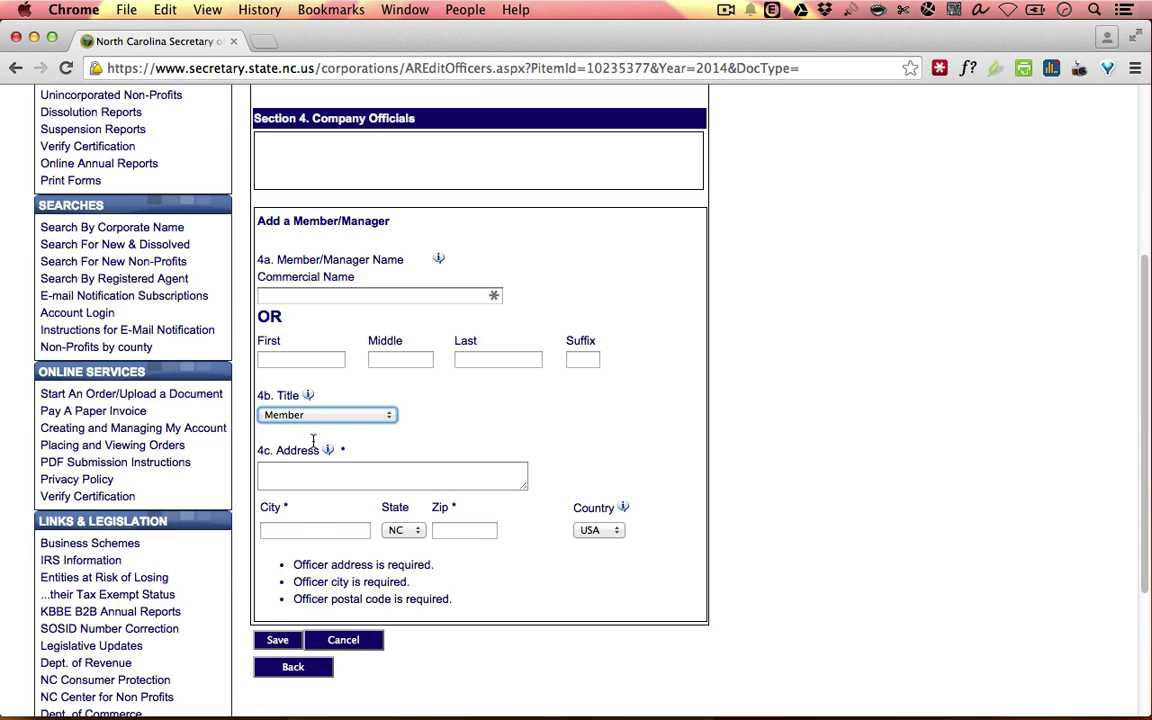
{"action": "left_click", "coordinate": [310, 359]}
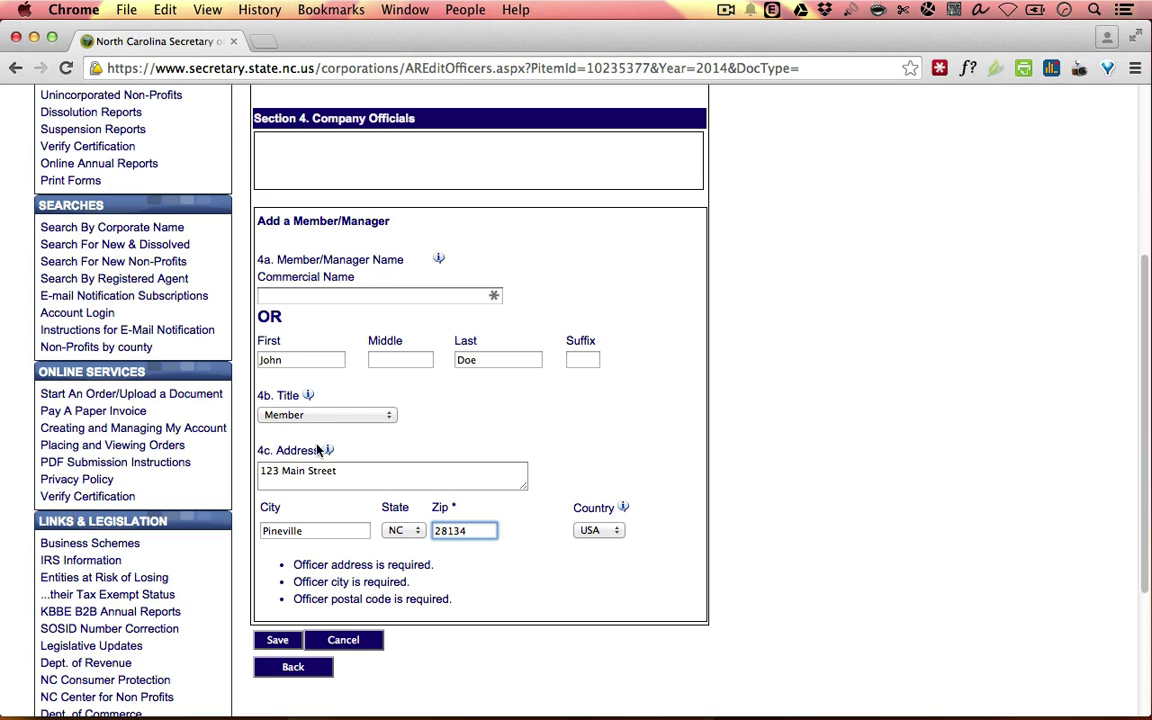
{"action": "left_click", "coordinate": [277, 639]}
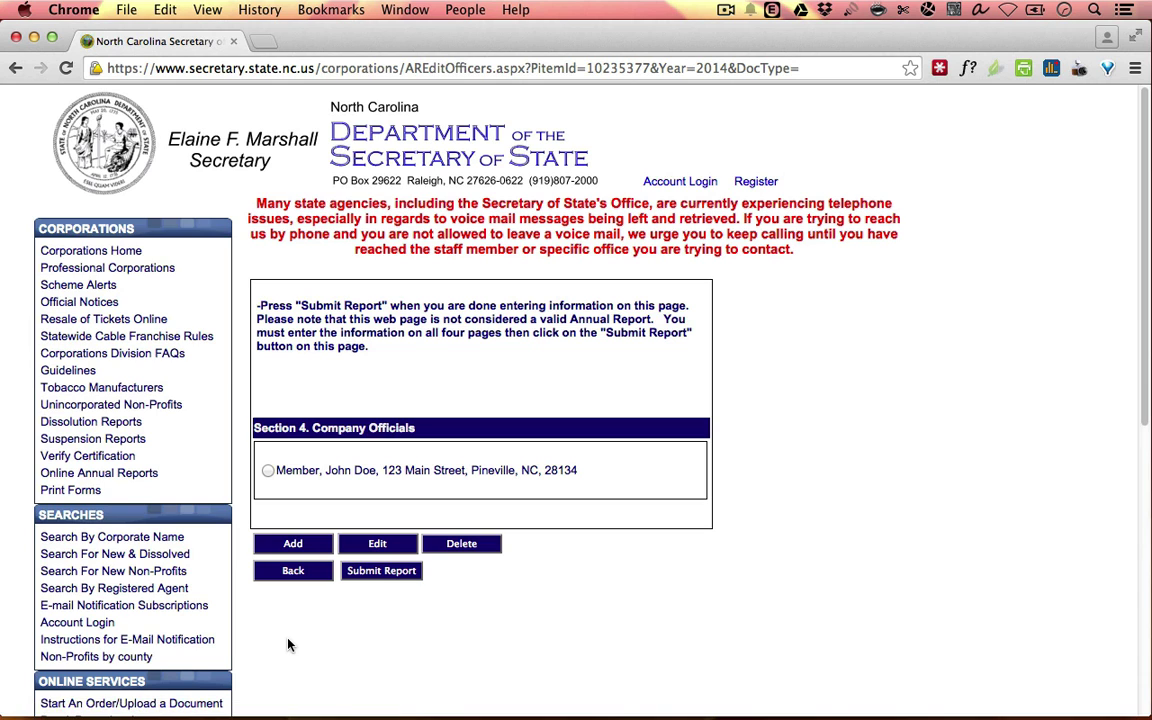
Add a second company official, also titled Member, with that person's name and full address, and save the entry.
{"action": "left_click", "coordinate": [303, 546]}
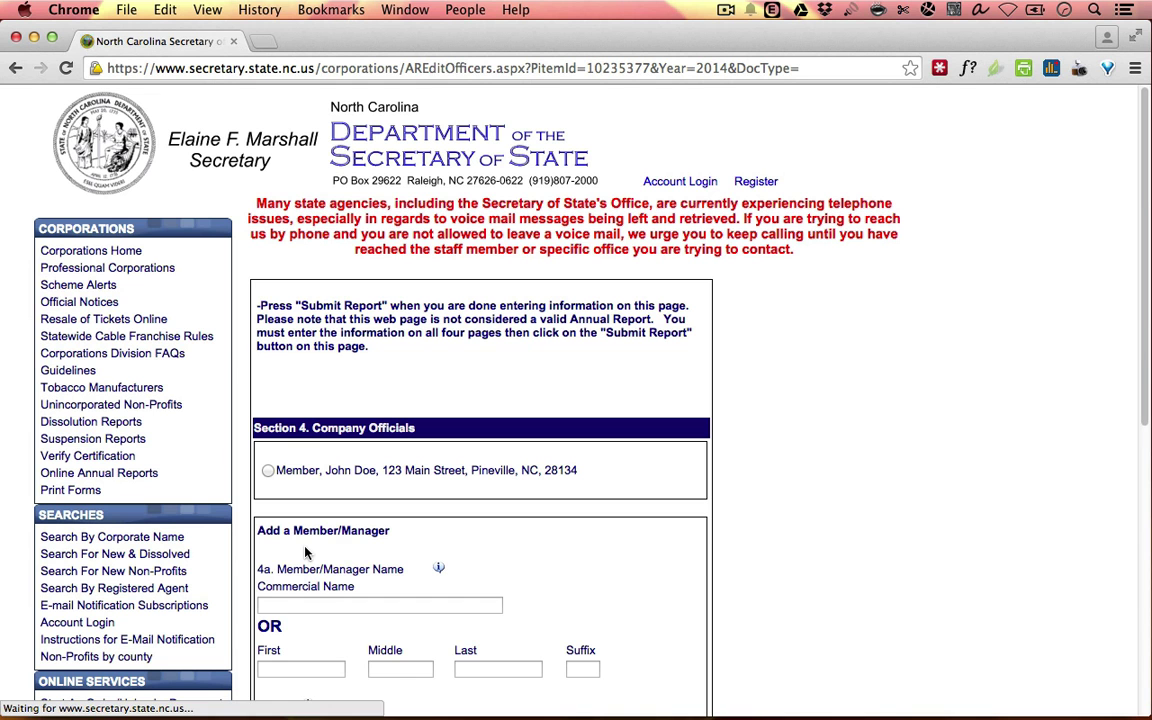
{"action": "scroll", "coordinate": [345, 459], "scroll_direction": "down", "scroll_amount": 5}
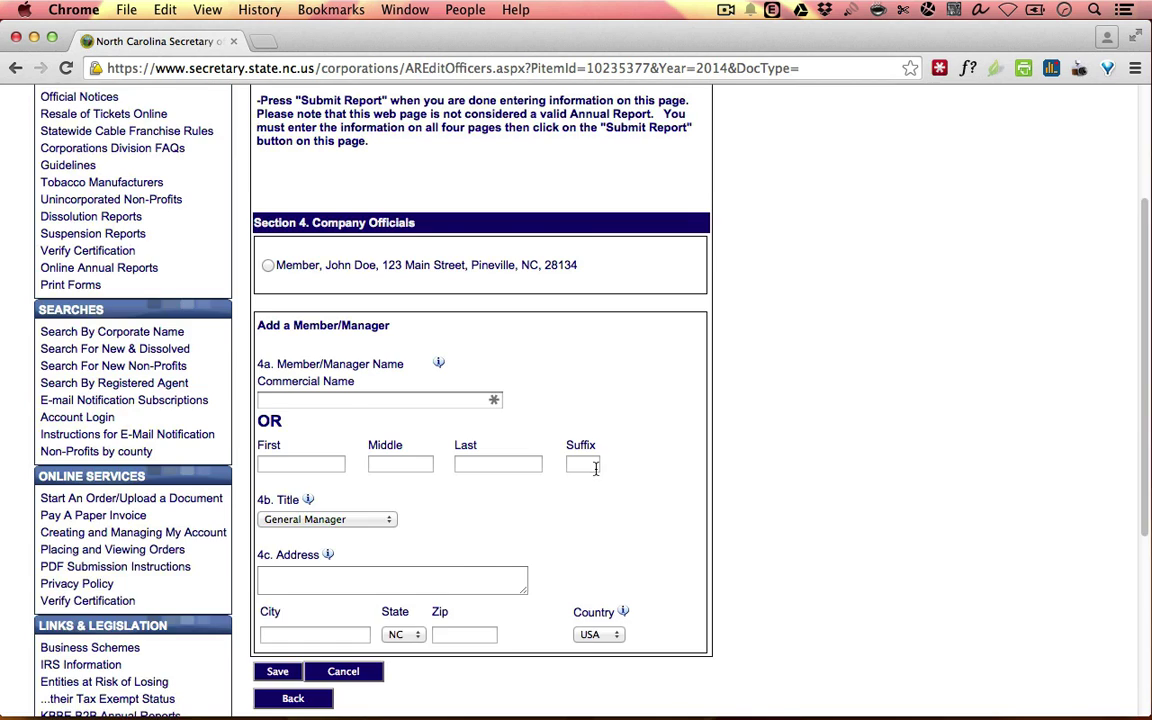
{"action": "left_click", "coordinate": [326, 430]}
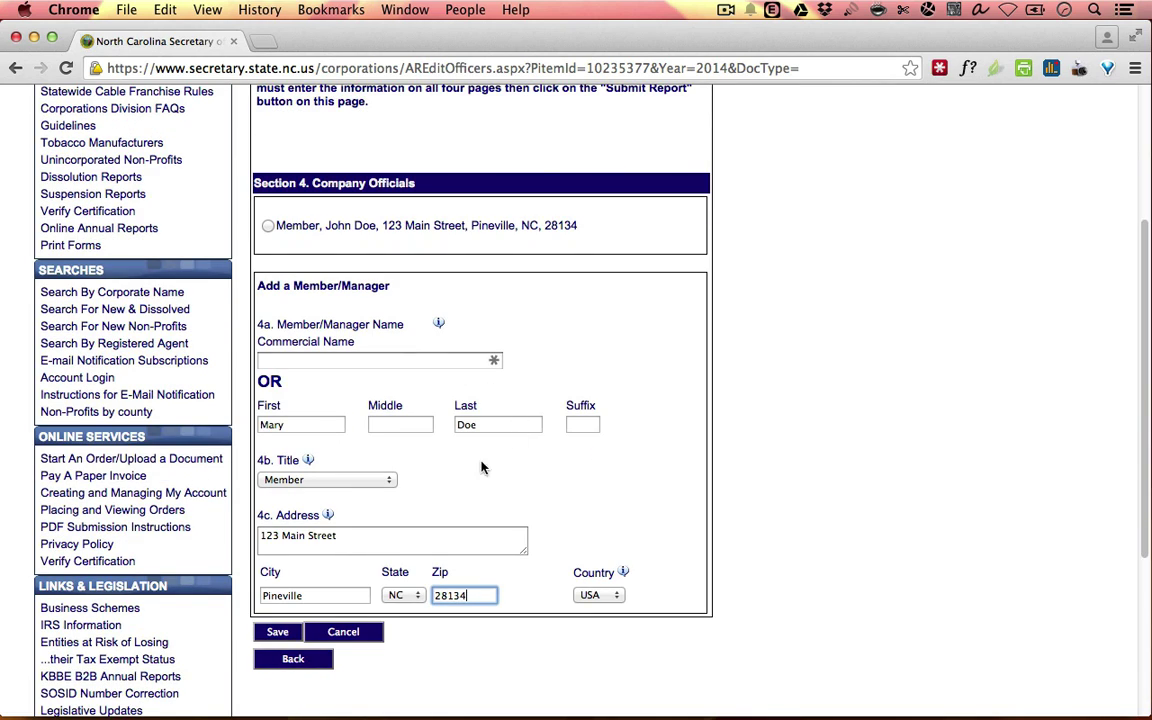
{"action": "left_click", "coordinate": [310, 480]}
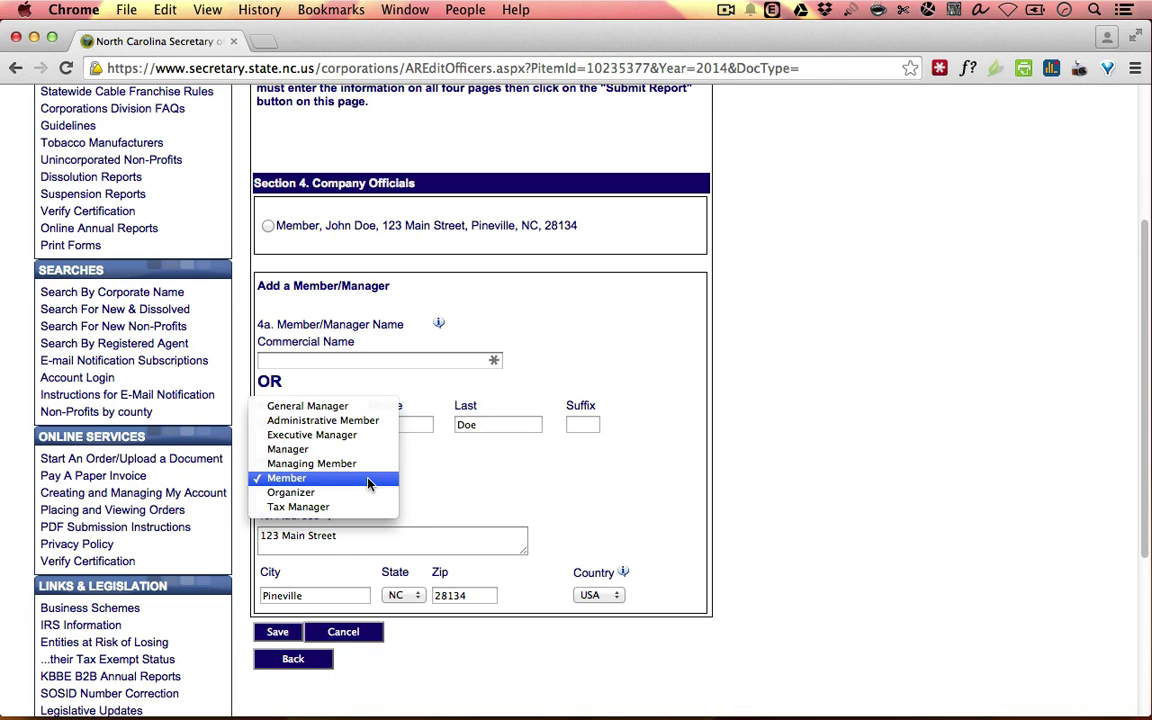
{"action": "left_click", "coordinate": [310, 478]}
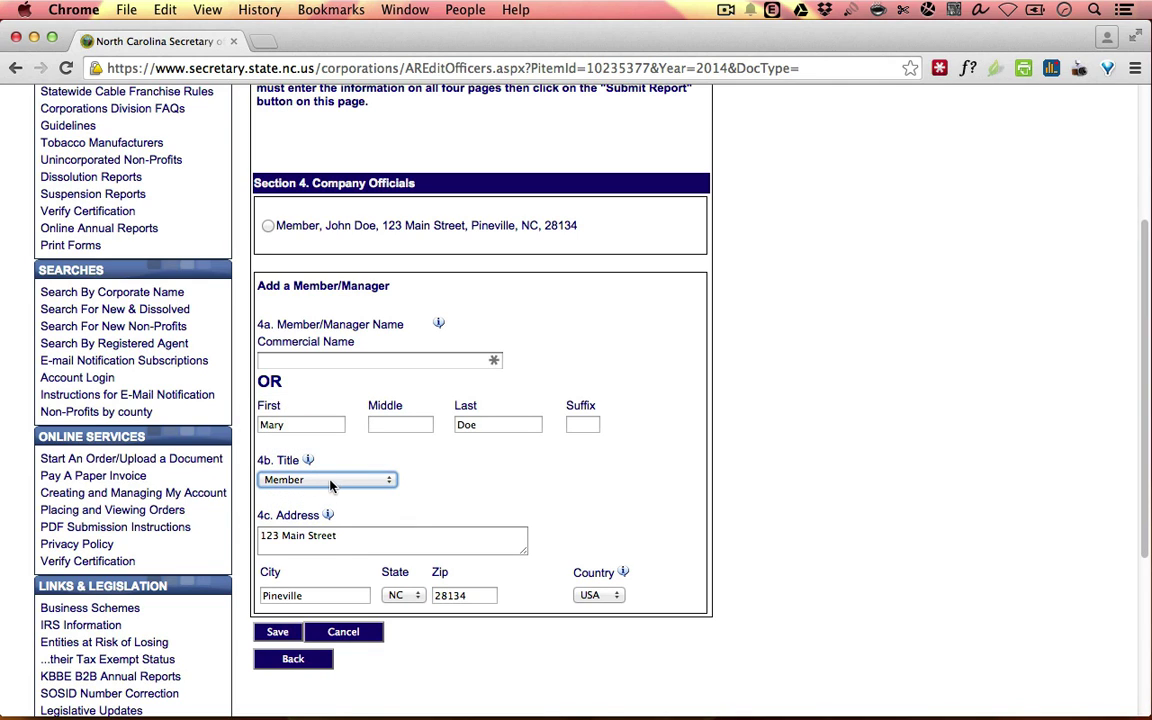
{"action": "left_click", "coordinate": [280, 634]}
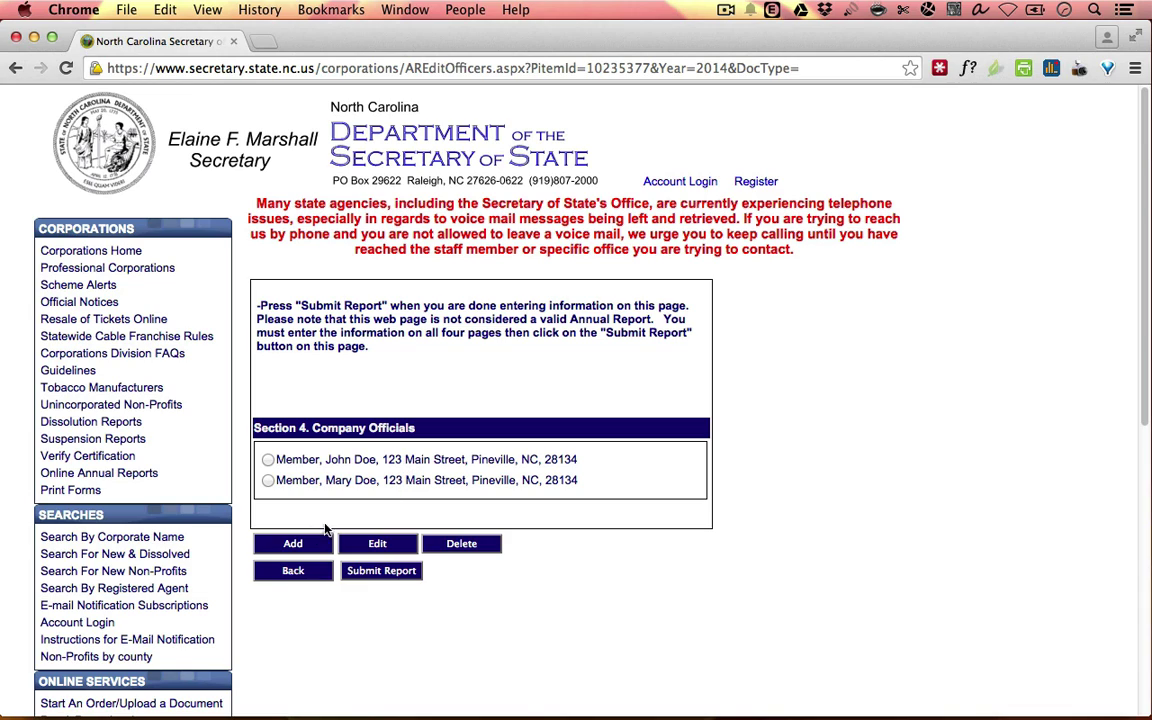
Submit the report, review the entered annual report information, and proceed to checkout.
{"action": "left_click", "coordinate": [378, 572]}
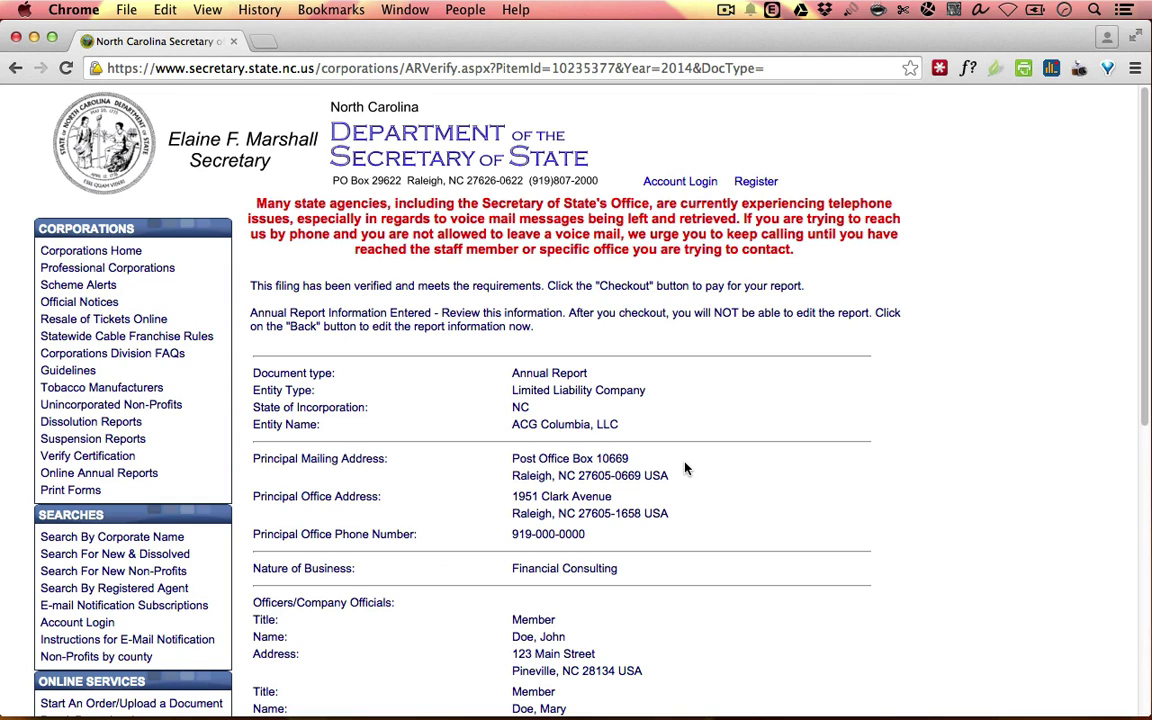
{"action": "scroll", "coordinate": [685, 468], "scroll_direction": "down", "scroll_amount": 4}
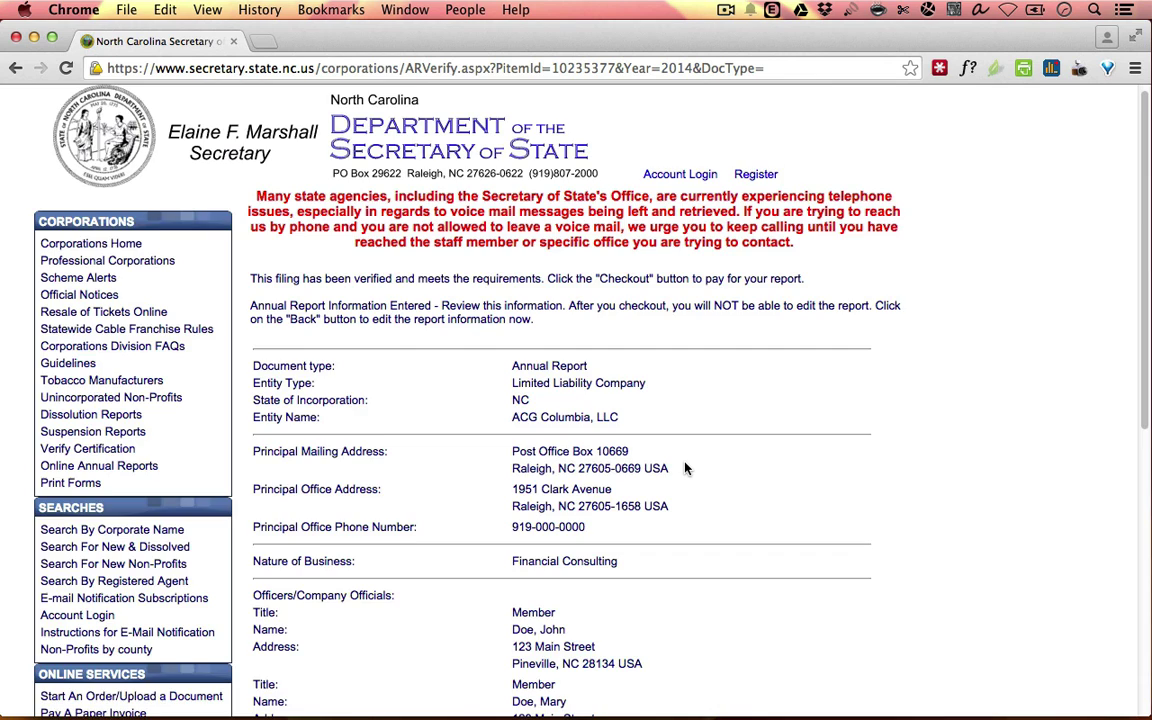
{"action": "scroll", "coordinate": [685, 468], "scroll_direction": "down", "scroll_amount": 3}
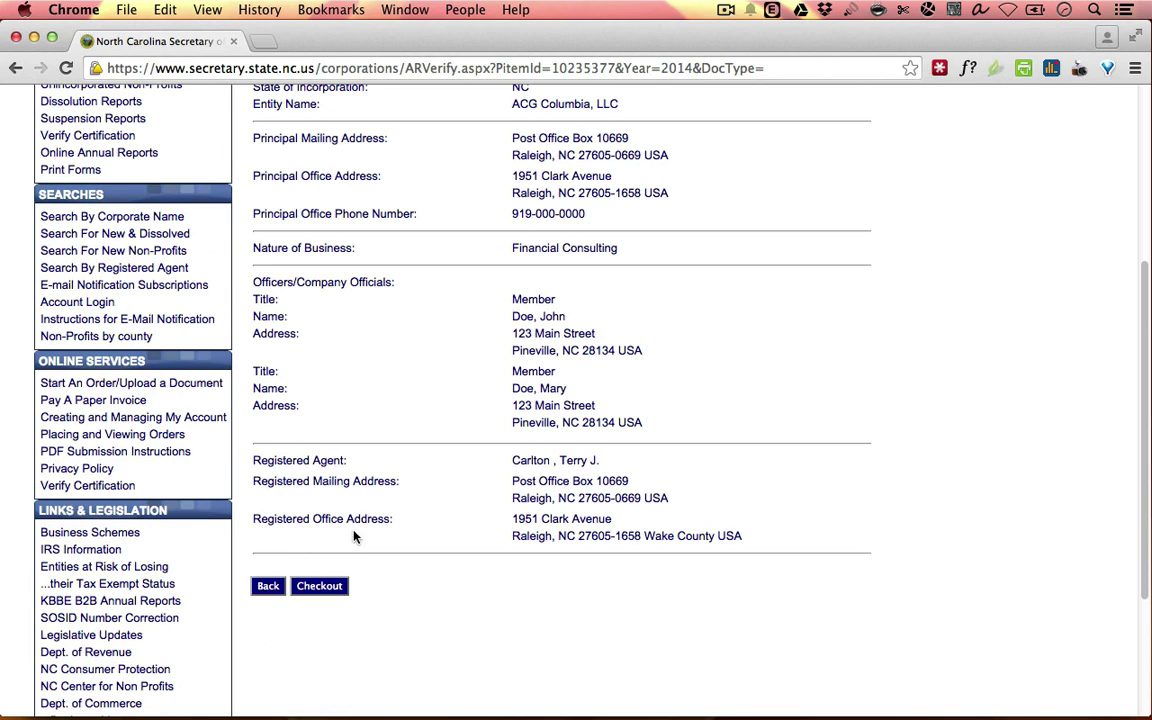
{"action": "scroll", "coordinate": [398, 522], "scroll_direction": "up", "scroll_amount": 4}
{"action": "scroll", "coordinate": [398, 522], "scroll_direction": "down", "scroll_amount": 4}
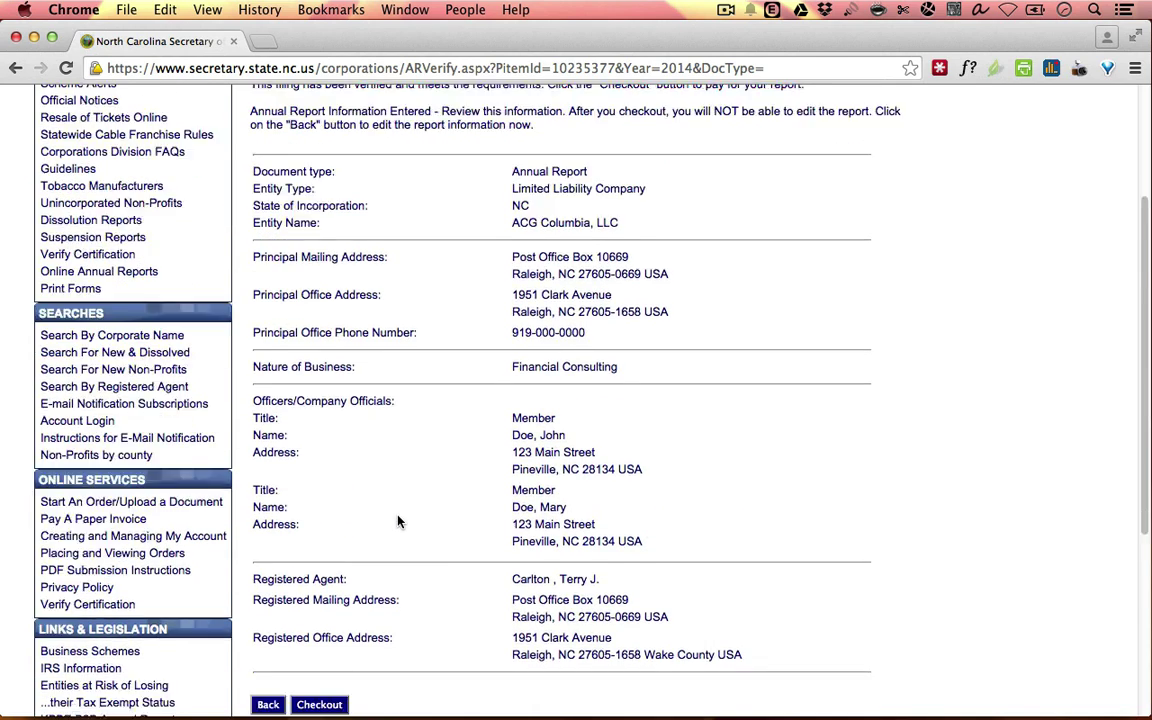
{"action": "left_click", "coordinate": [313, 588]}
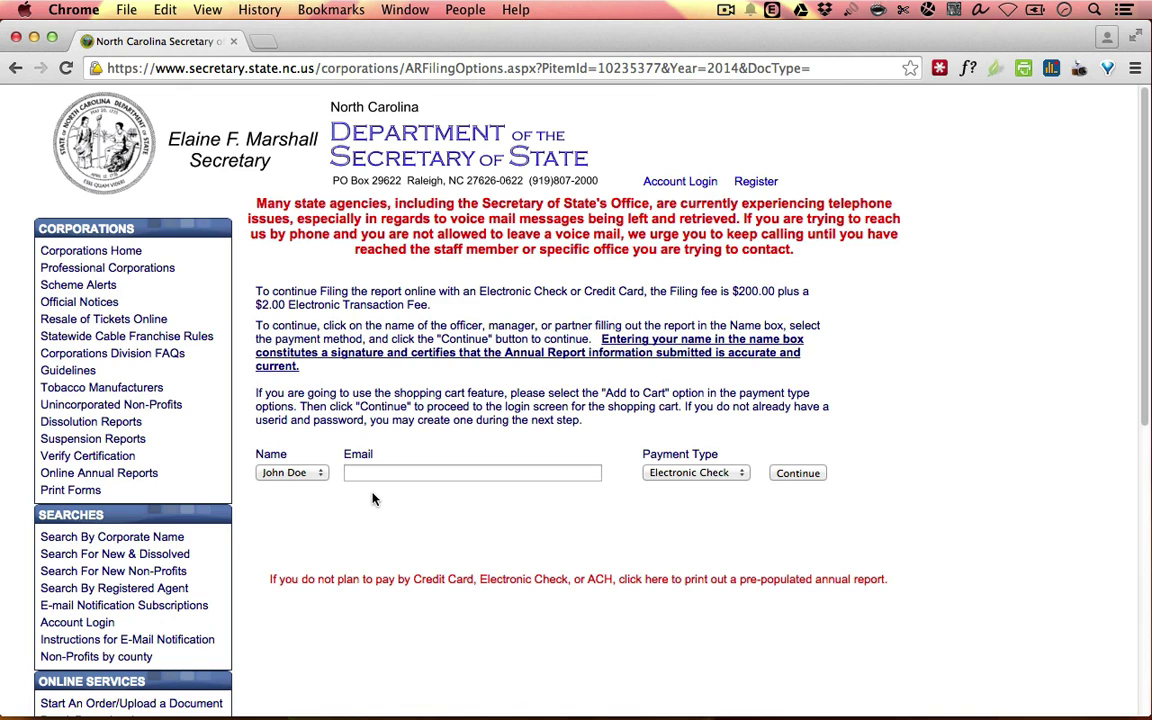
Choose the first listed member as the person signing the report and enter the signer's e-mail address.
{"action": "left_click", "coordinate": [296, 472]}
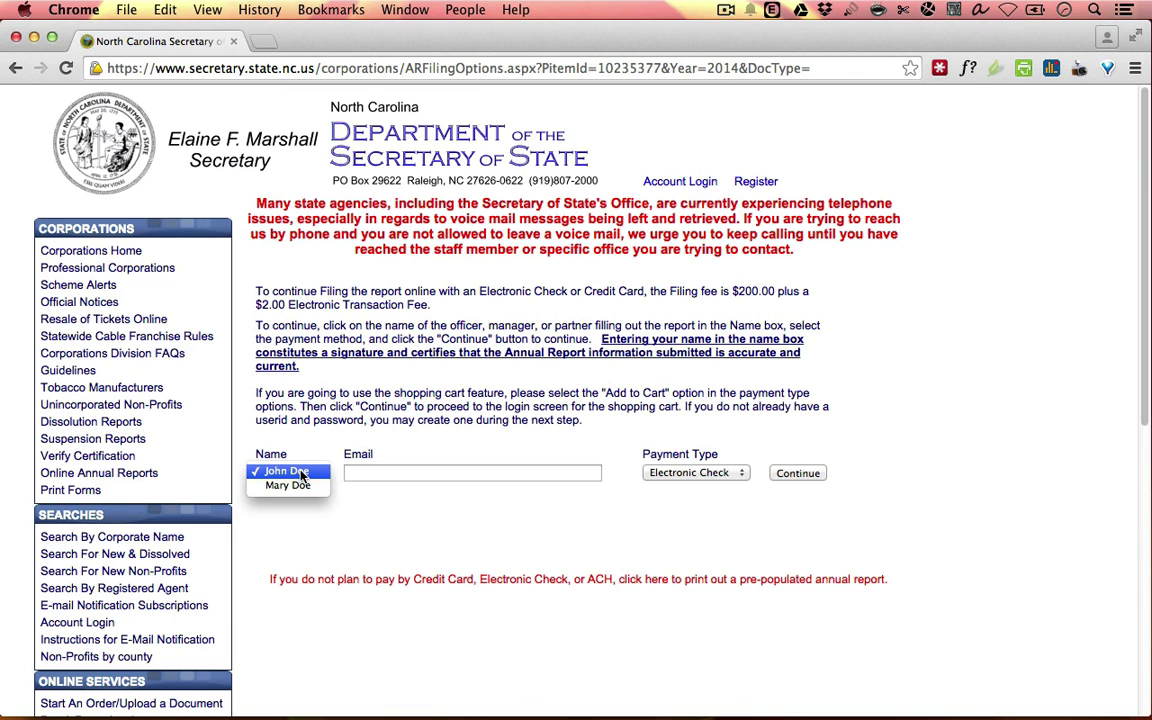
{"action": "left_click", "coordinate": [300, 472]}
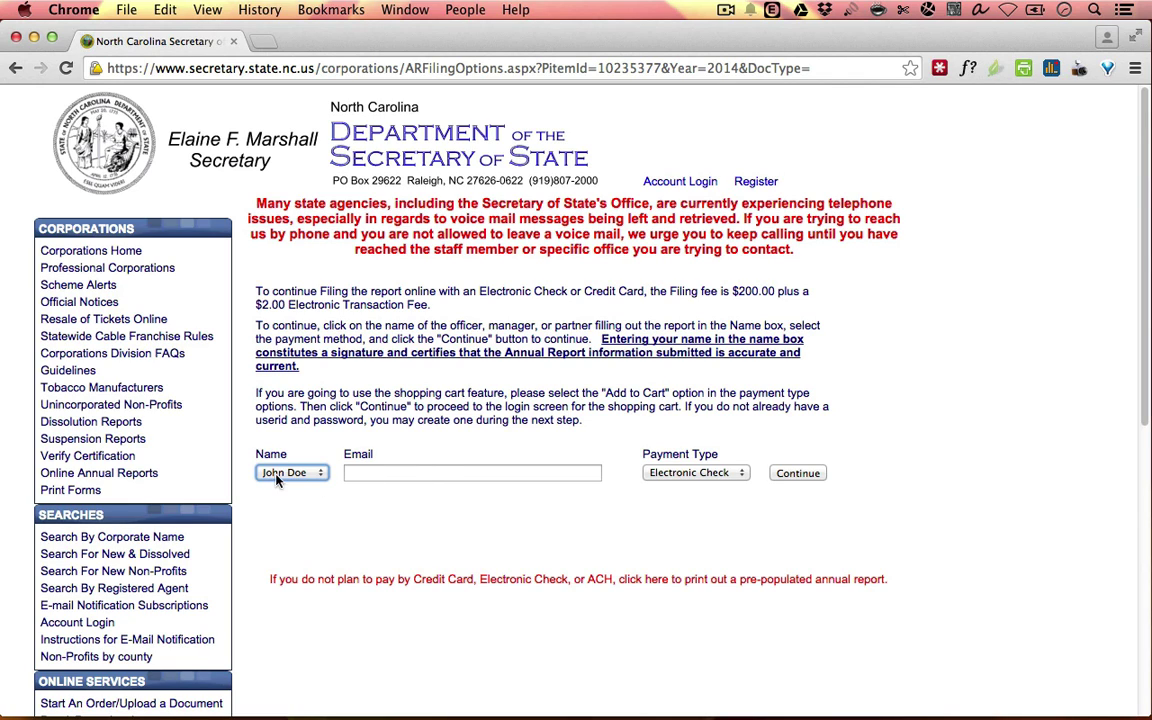
{"action": "left_click", "coordinate": [410, 472]}
{"action": "left_click", "coordinate": [383, 488]}
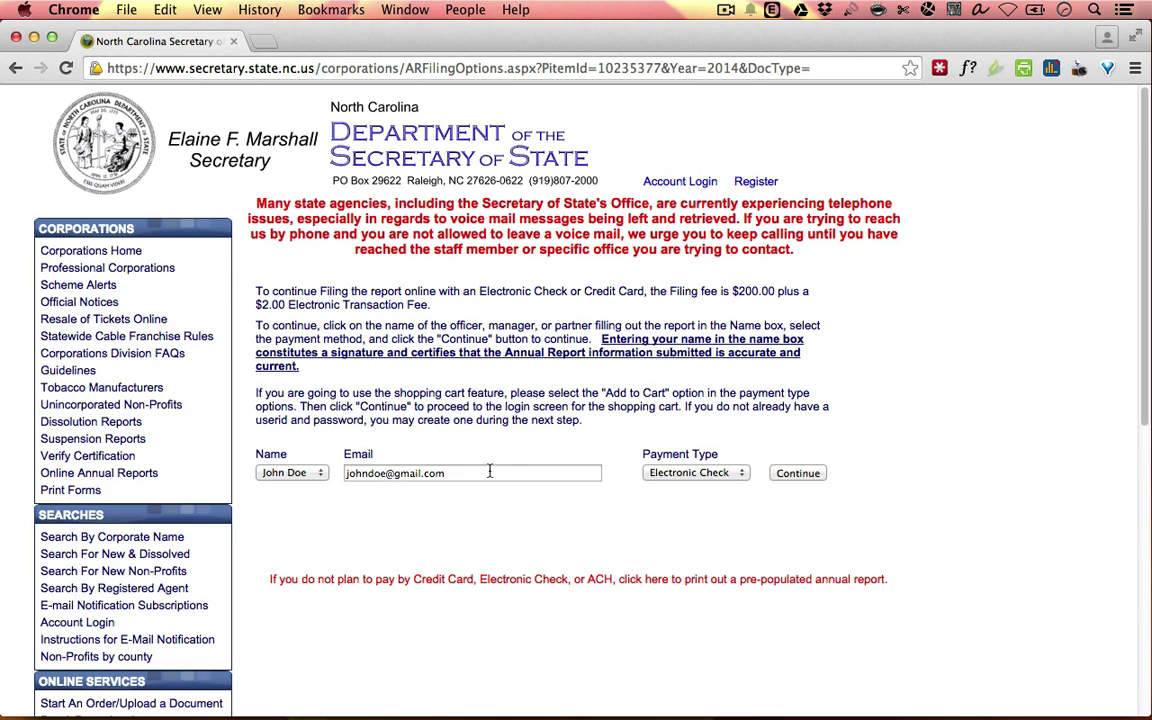
Set the payment type to Credit Card and continue to the account information form.
{"action": "left_click", "coordinate": [695, 472]}
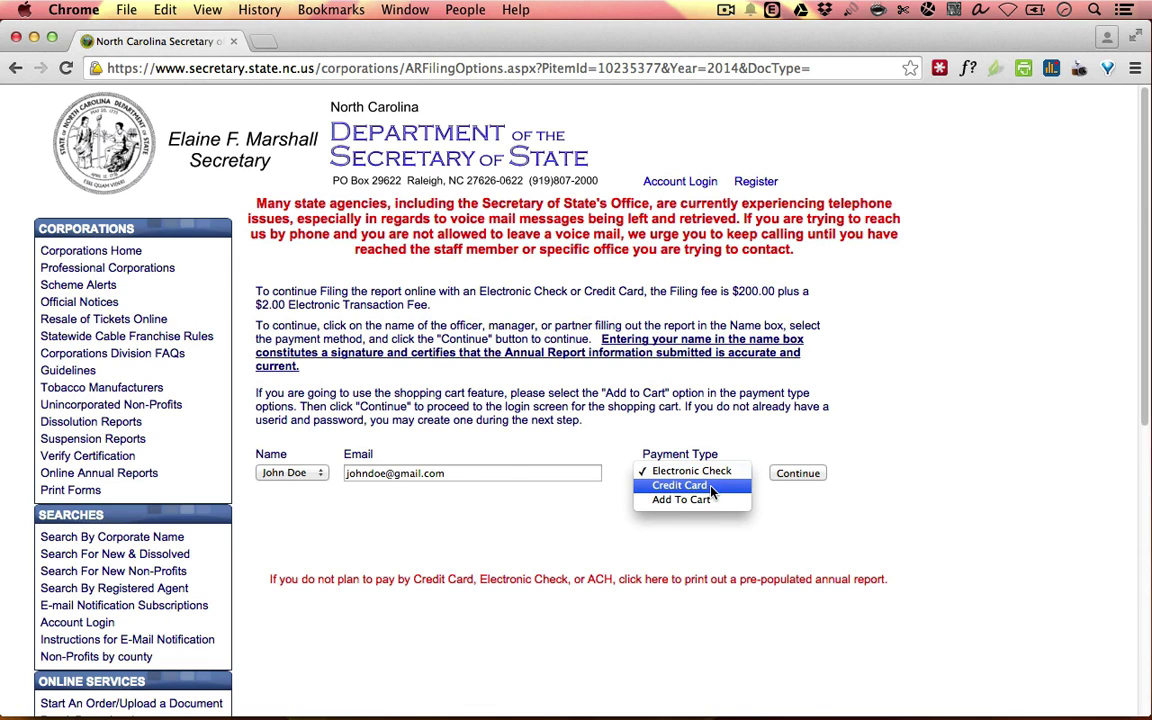
{"action": "left_click", "coordinate": [712, 488]}
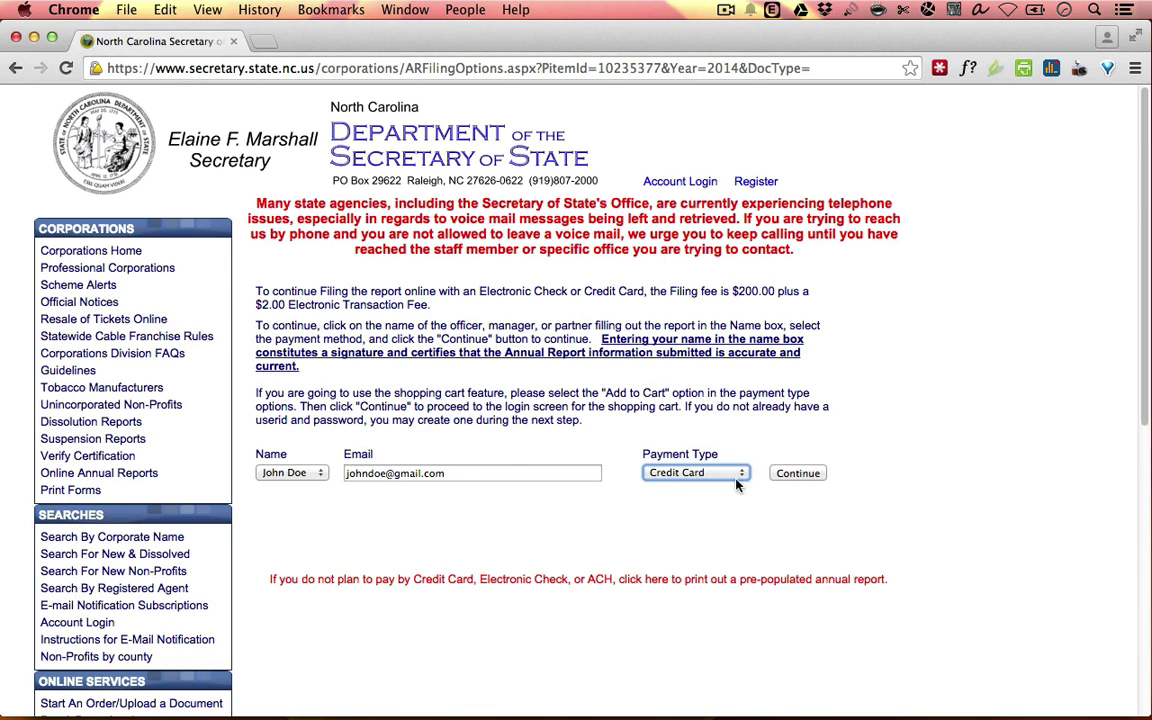
{"action": "left_click", "coordinate": [799, 474]}
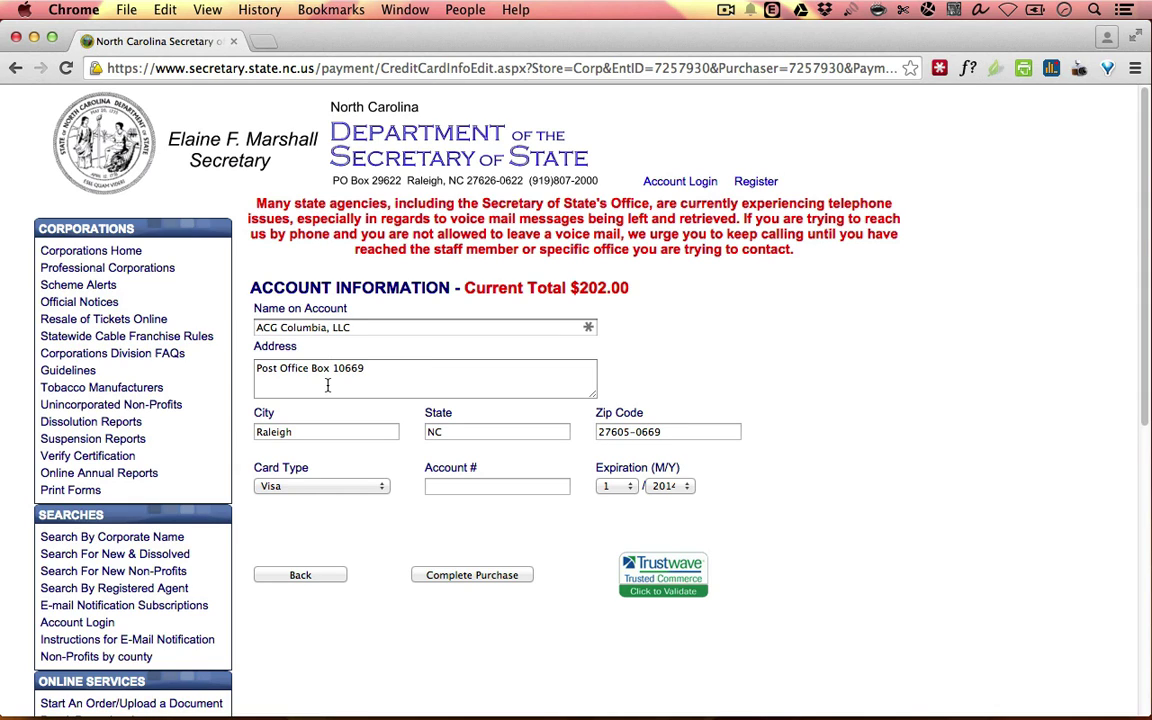
Choose Visa as the card type and return to the filing options without completing the purchase.
{"action": "left_click", "coordinate": [361, 487]}
{"action": "left_click", "coordinate": [378, 473]}
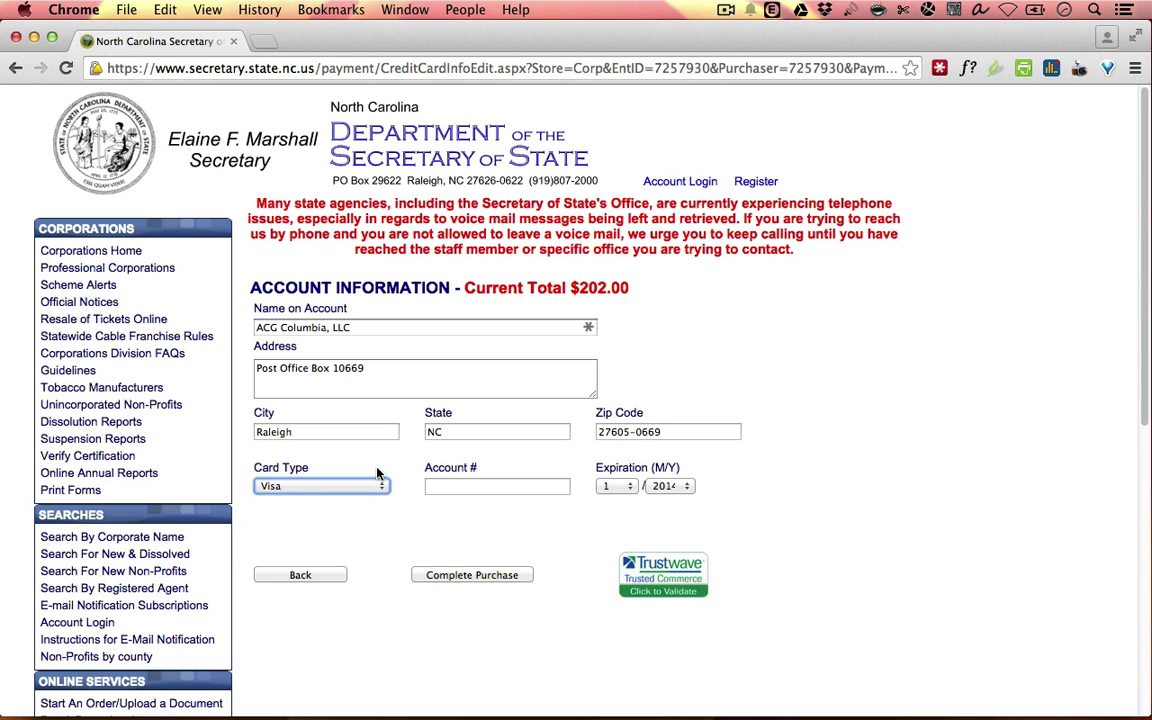
{"action": "left_click", "coordinate": [481, 488]}
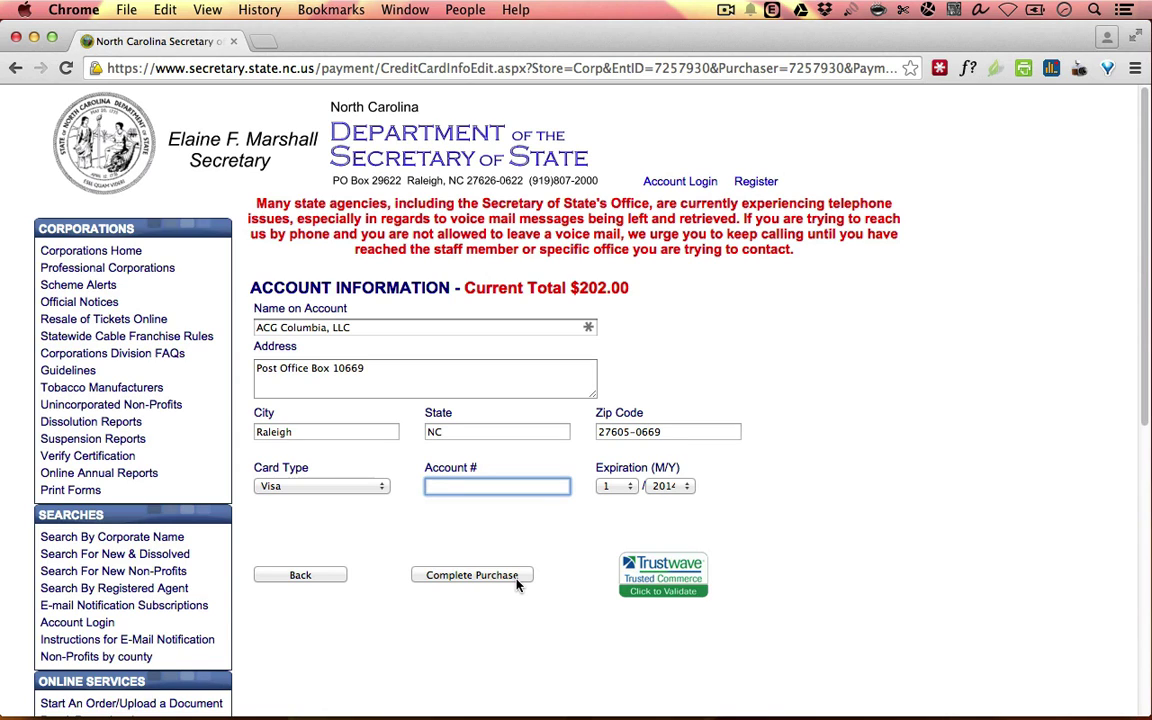
{"action": "left_click", "coordinate": [310, 577]}
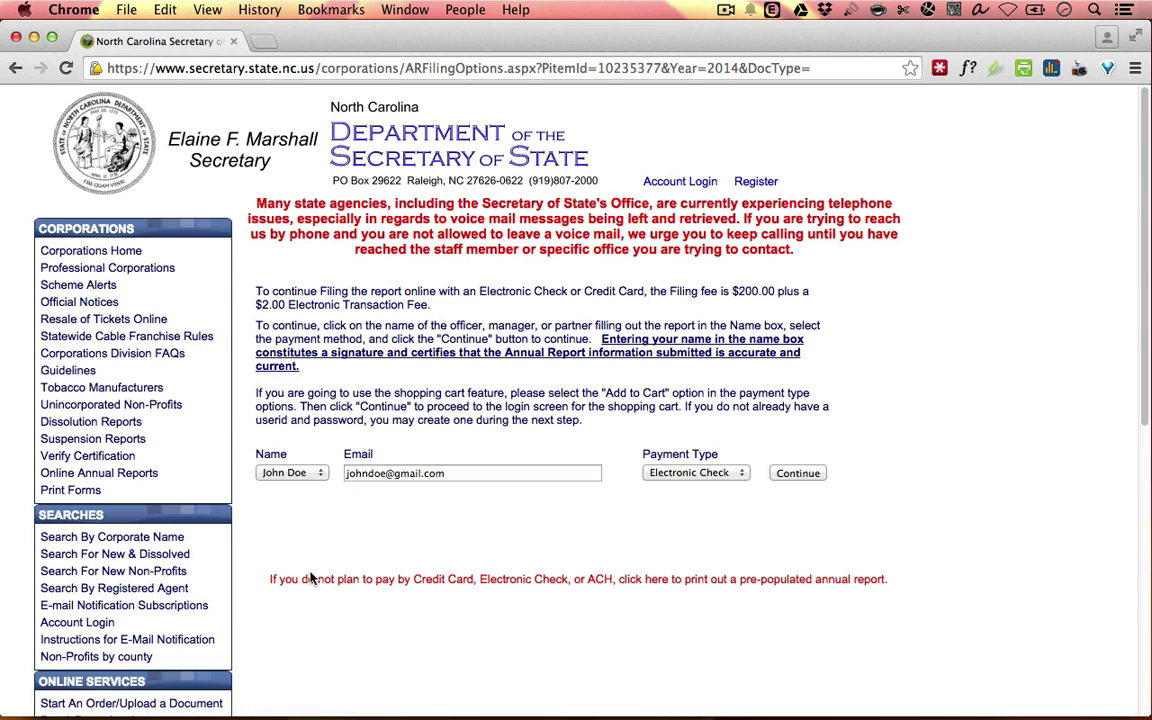
Return to Online Annual Reports, search for corporations starting with "ACG", and open the report filing page for ACG Columbia, LLC.
{"action": "left_click", "coordinate": [104, 474]}
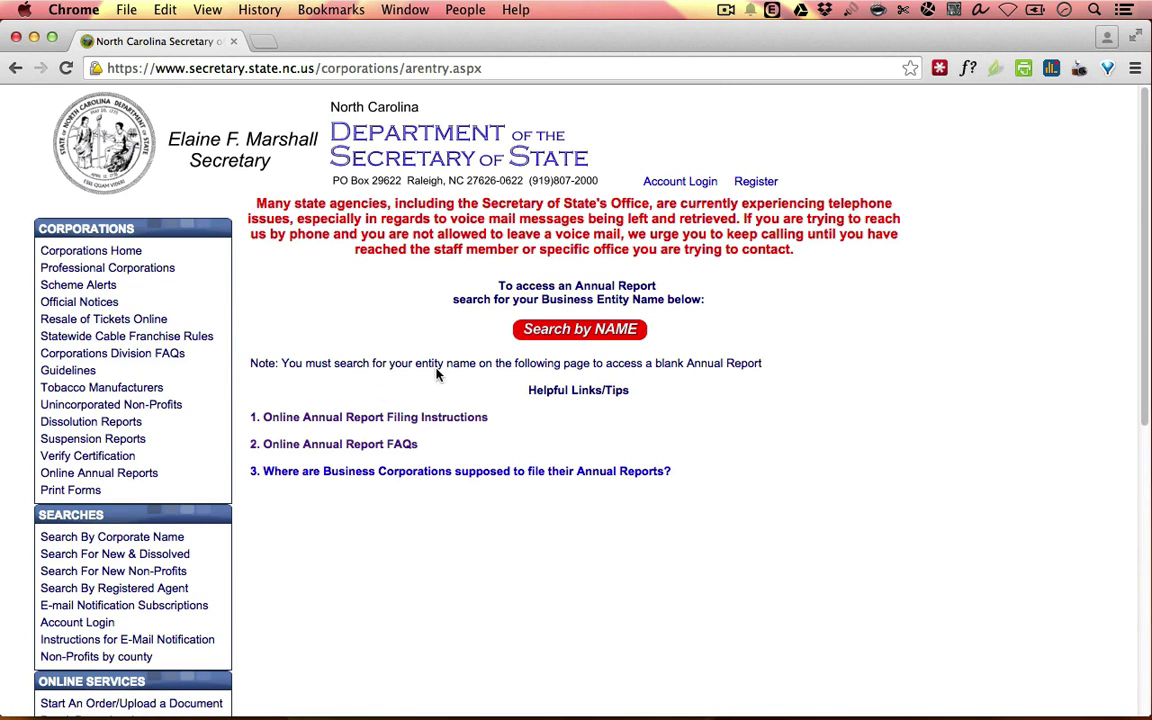
{"action": "left_click", "coordinate": [558, 332]}
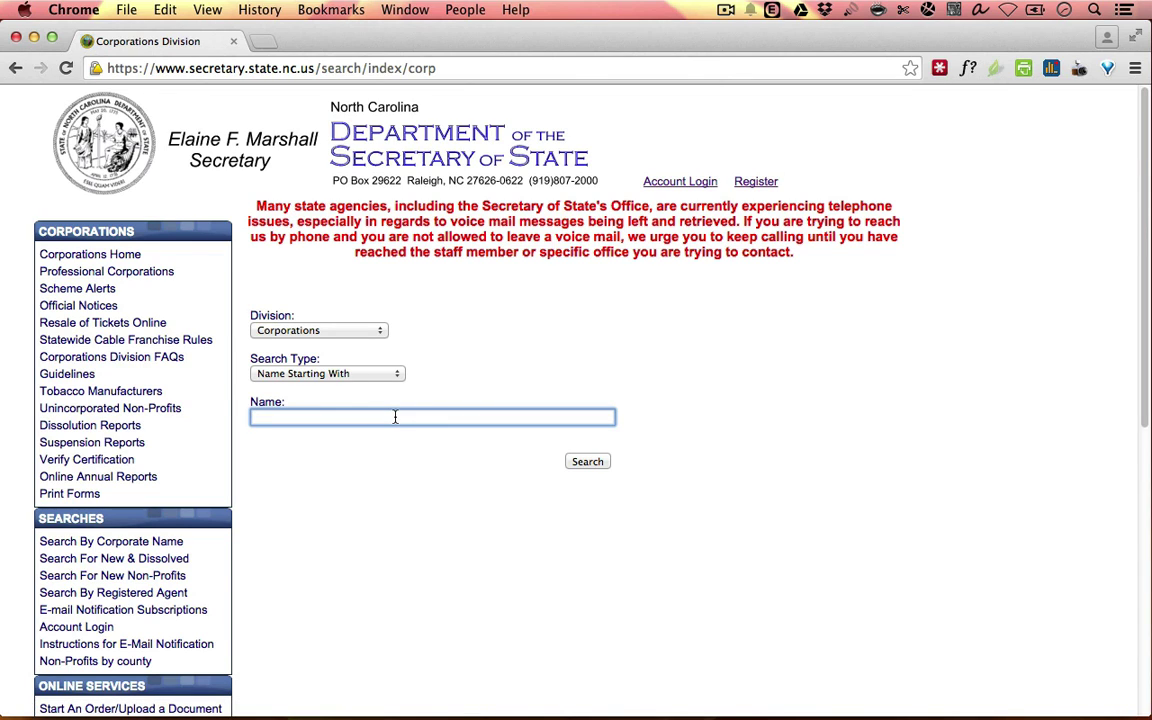
{"action": "type", "text": "ACG"}
{"action": "left_click", "coordinate": [589, 461]}
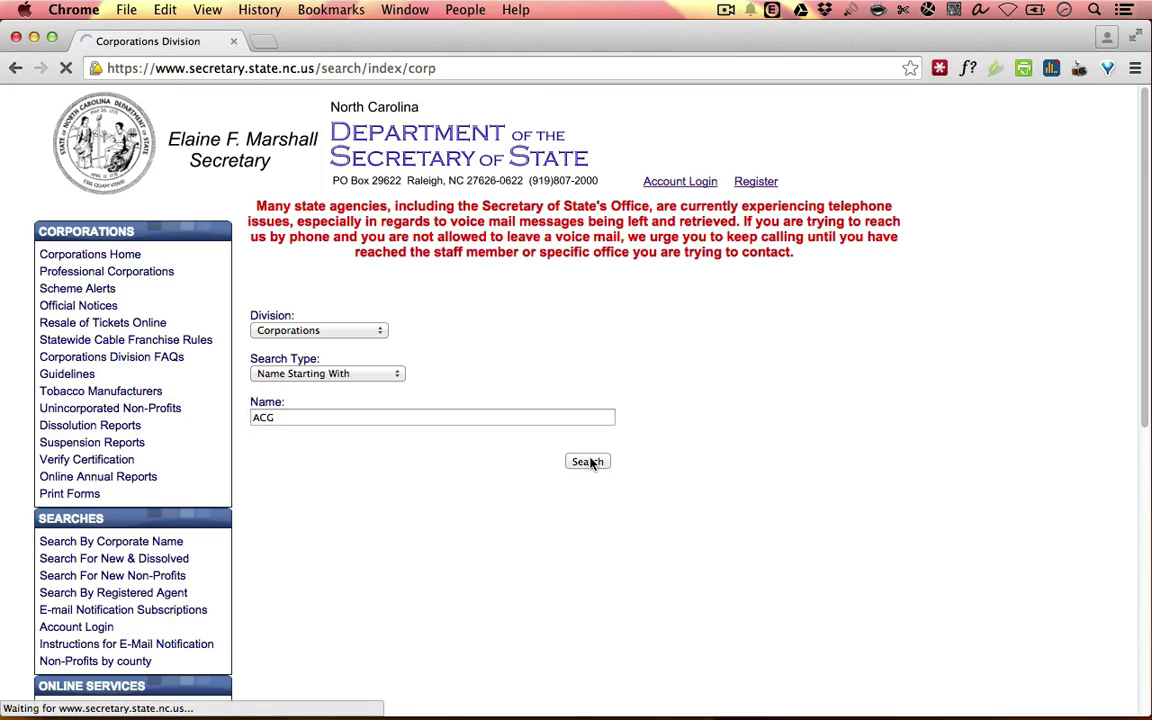
{"action": "scroll", "coordinate": [590, 462], "scroll_direction": "down", "scroll_amount": 5}
{"action": "scroll", "coordinate": [590, 462], "scroll_direction": "down", "scroll_amount": 3}
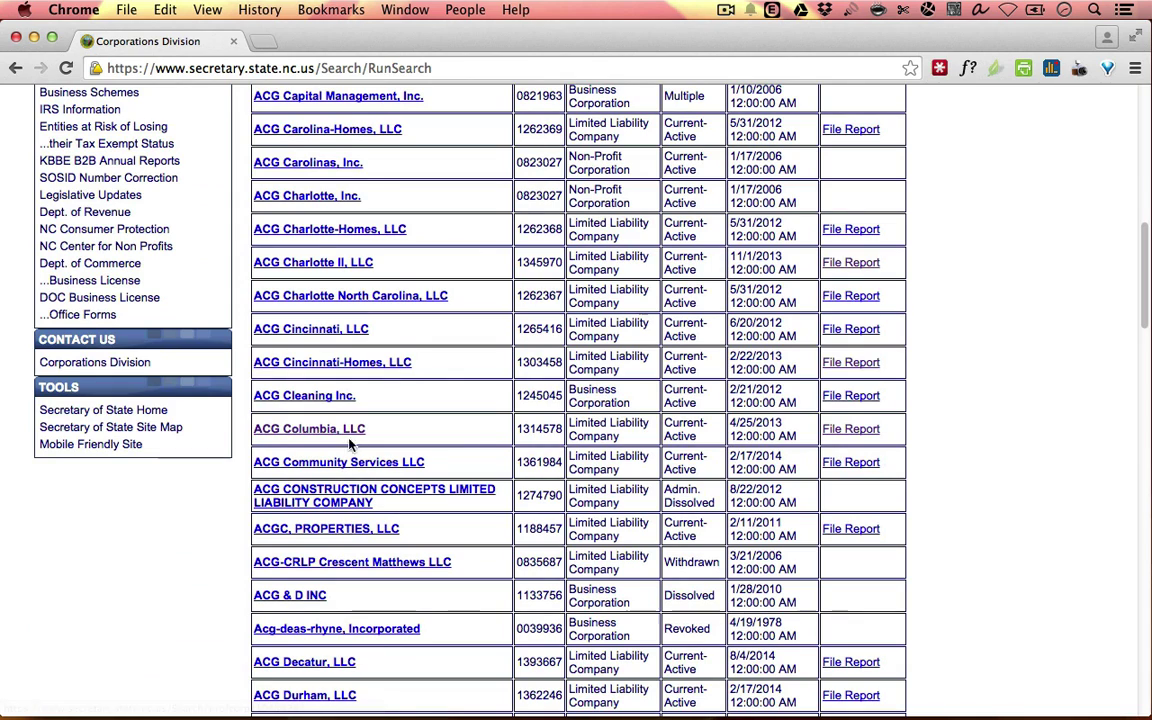
{"action": "left_click", "coordinate": [862, 428]}
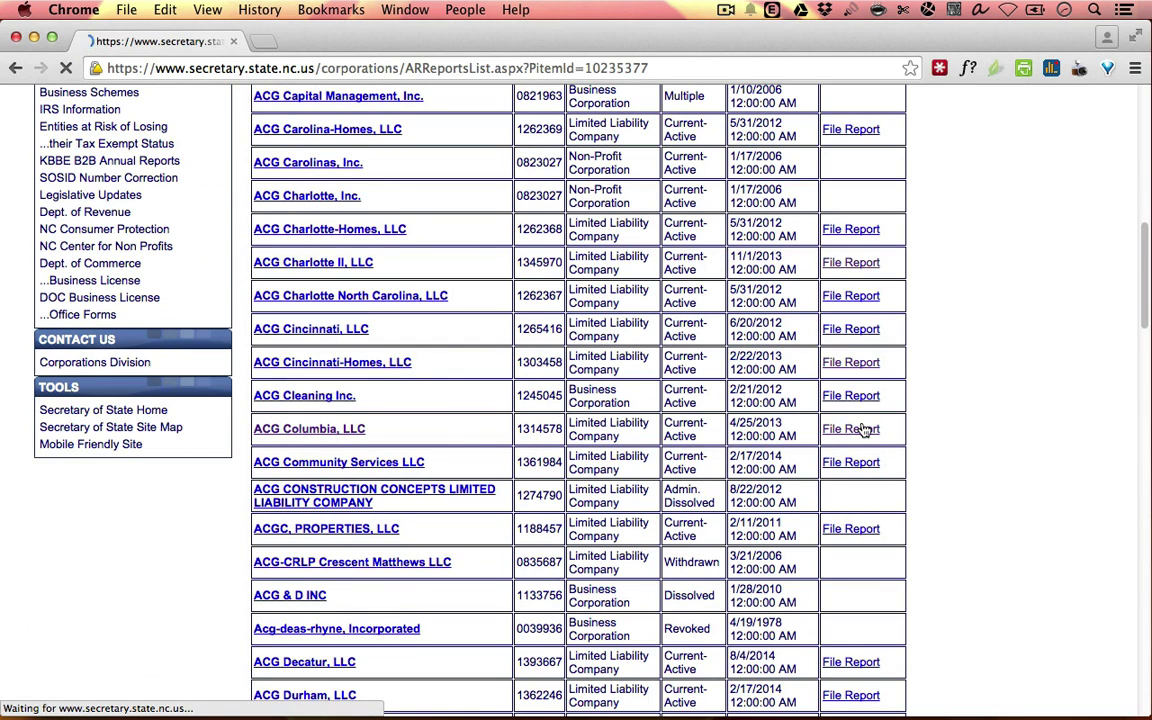
Download the Creation Filing document from the previous annual report submissions and reveal the downloaded PDF in Finder.
{"action": "scroll", "coordinate": [864, 430], "scroll_direction": "down", "scroll_amount": 2}
{"action": "scroll", "coordinate": [864, 430], "scroll_direction": "down", "scroll_amount": 1}
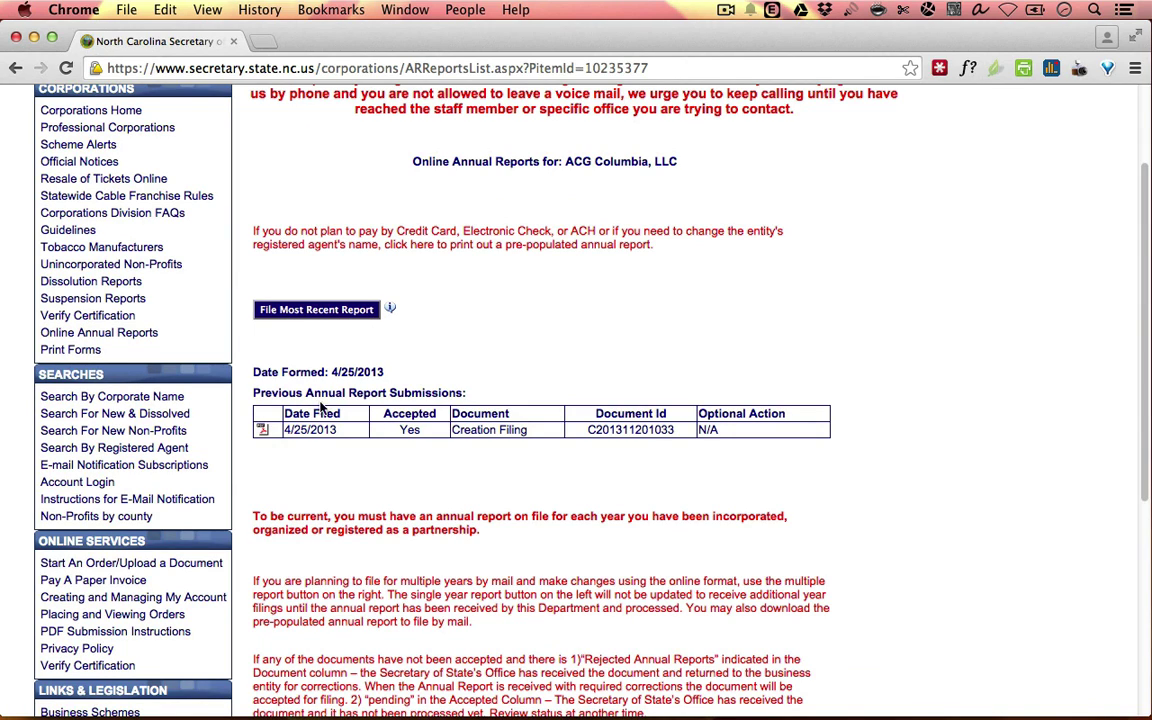
{"action": "left_click", "coordinate": [266, 432]}
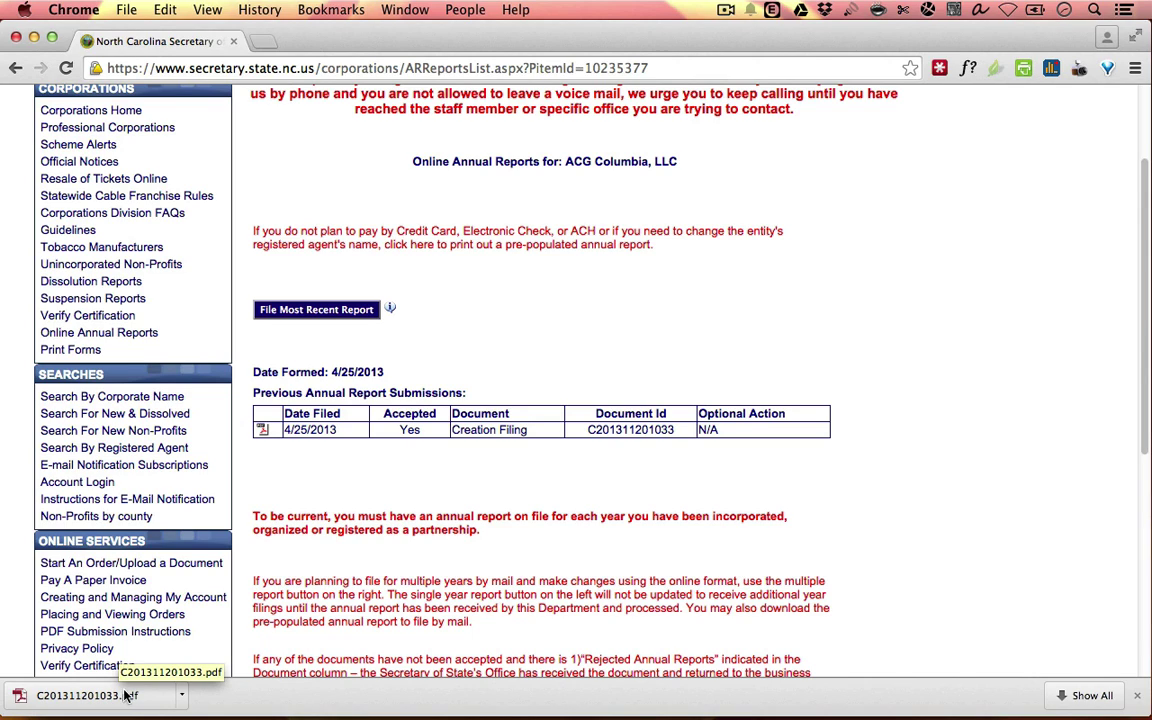
{"action": "left_click", "coordinate": [182, 696]}
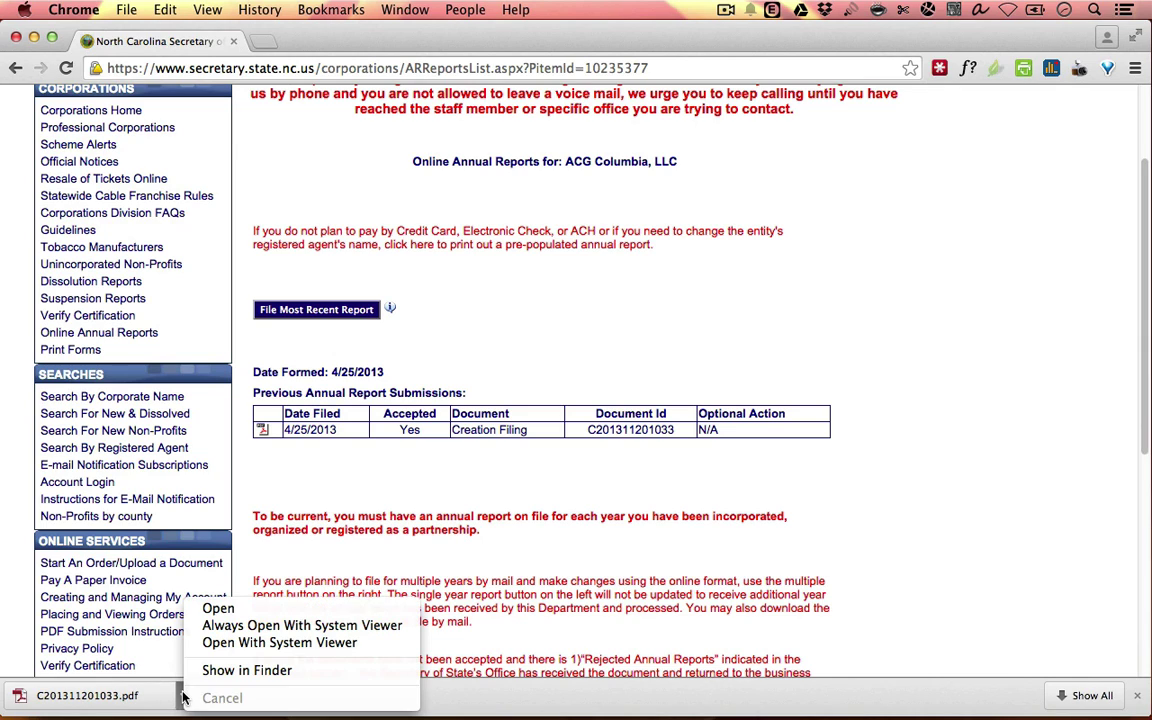
{"action": "left_click", "coordinate": [266, 678]}
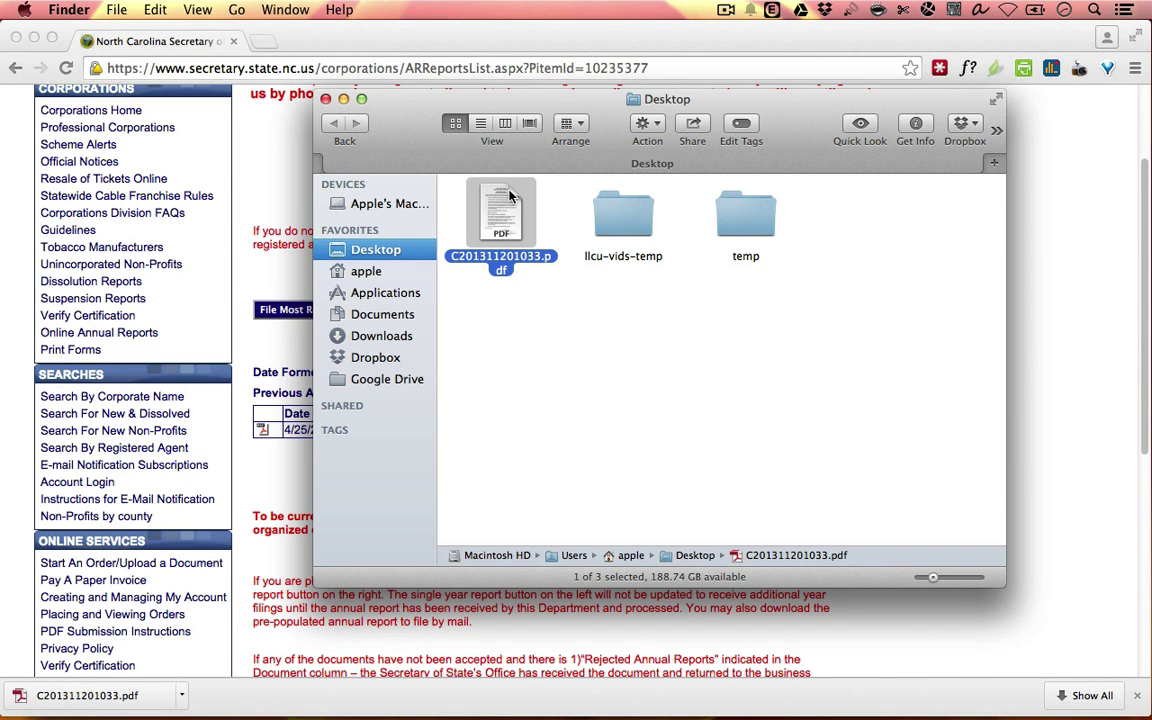
Open C201311201033.pdf in Acrobat and read through the company's Articles of Organization.
{"action": "double_click", "coordinate": [508, 197]}
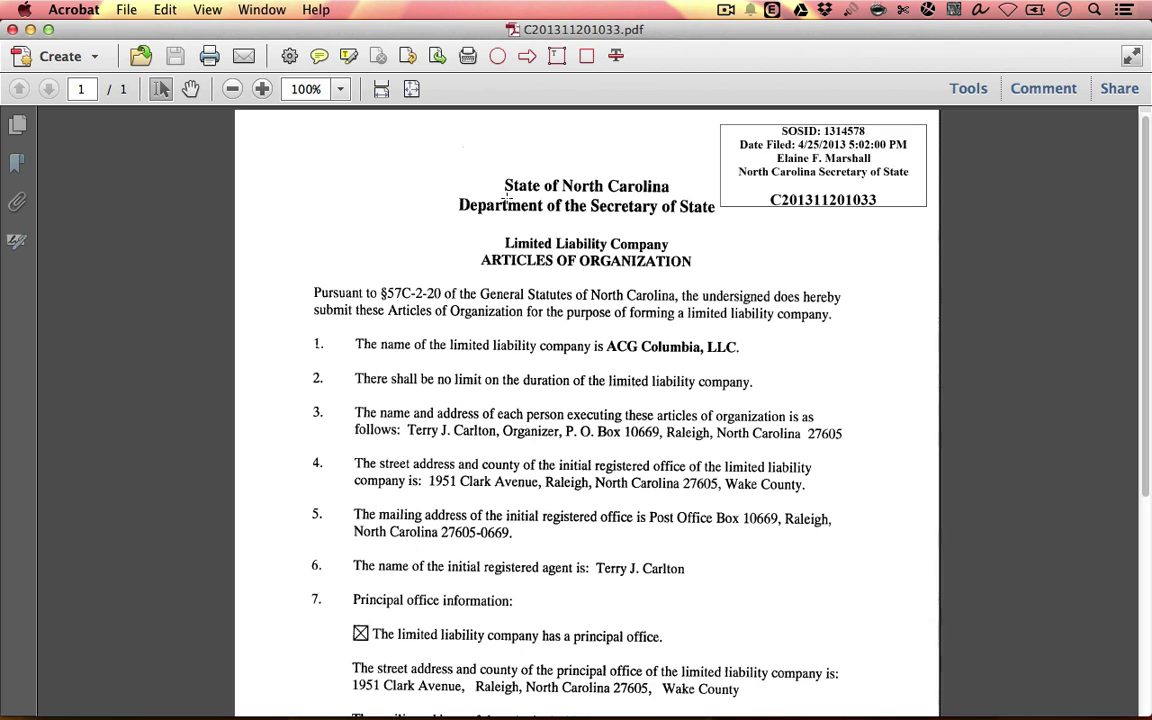
{"action": "scroll", "coordinate": [520, 254], "scroll_direction": "down", "scroll_amount": 8}
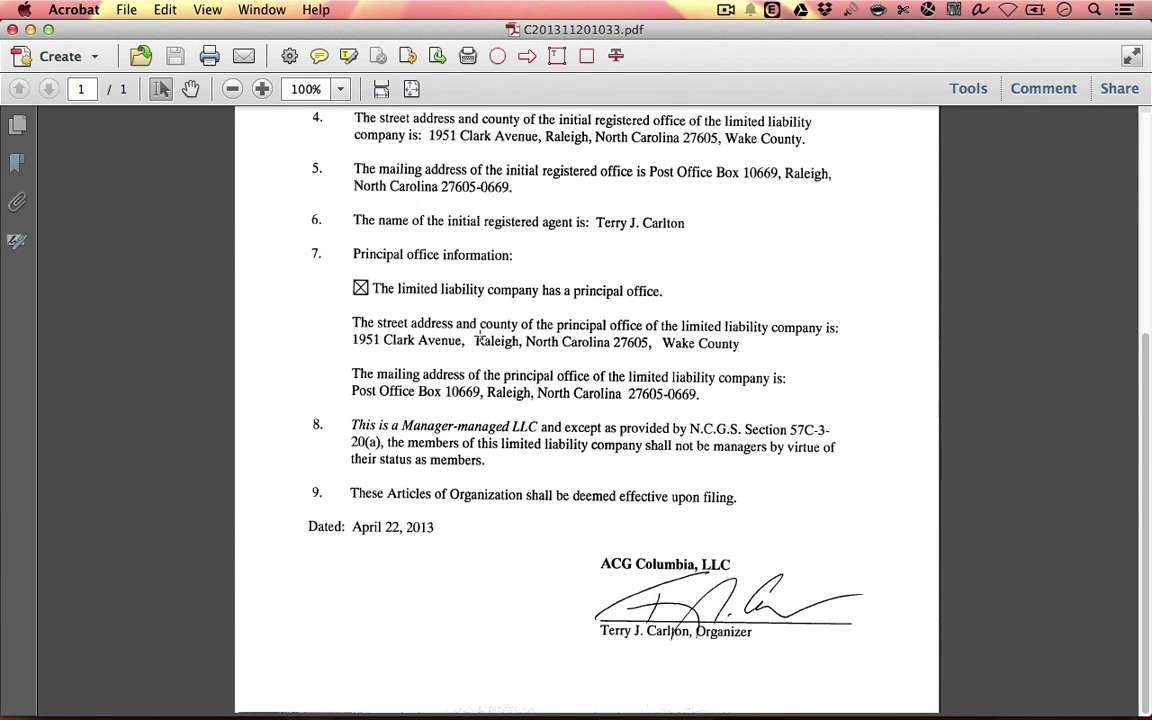
{"action": "scroll", "coordinate": [480, 340], "scroll_direction": "up", "scroll_amount": 8}
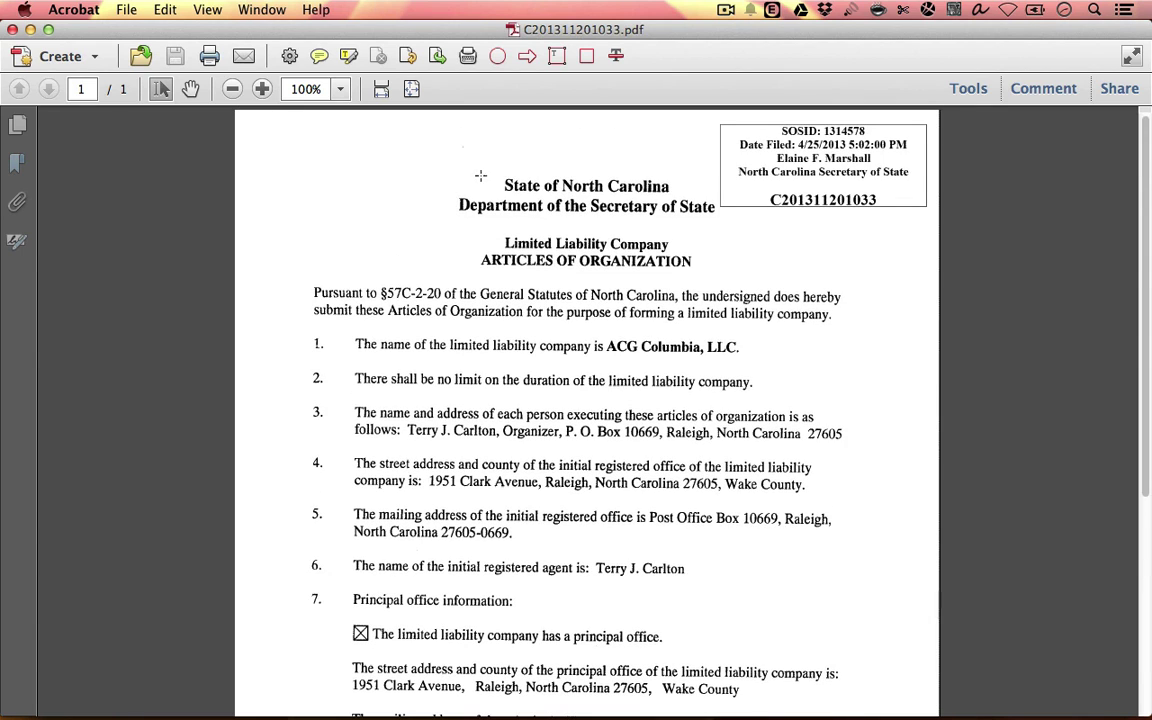
{"action": "left_click", "coordinate": [126, 9]}
{"action": "mouse_move", "coordinate": [297, 133]}
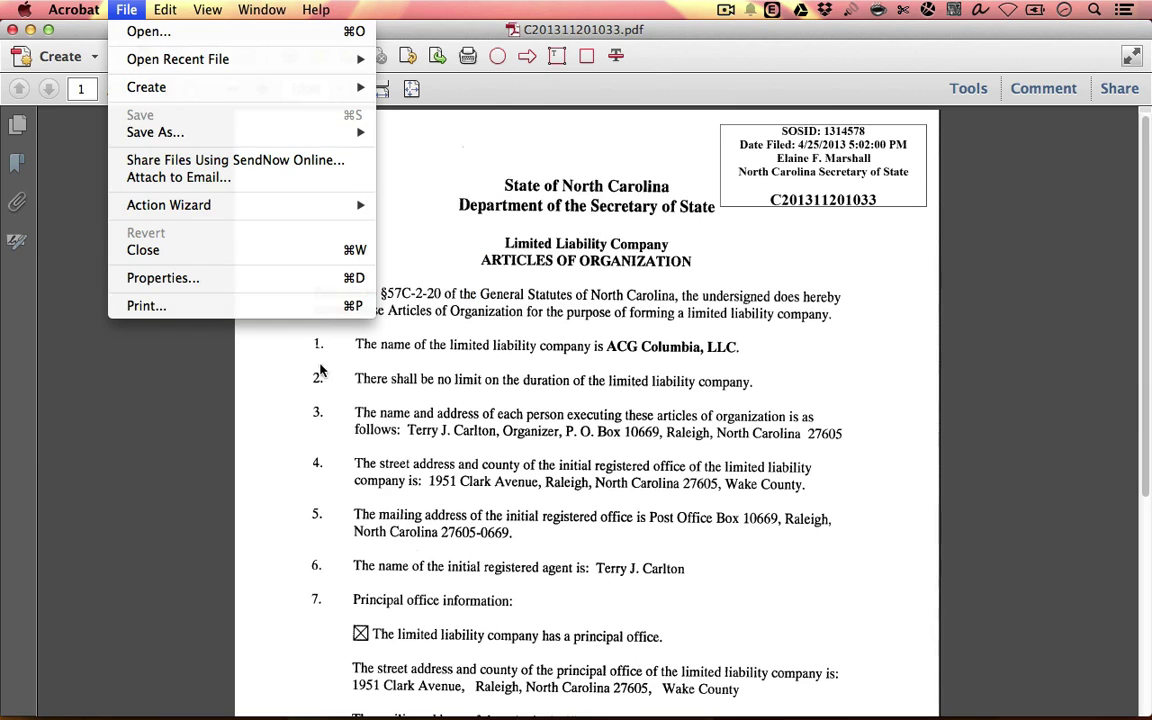
{"action": "left_click", "coordinate": [180, 433]}
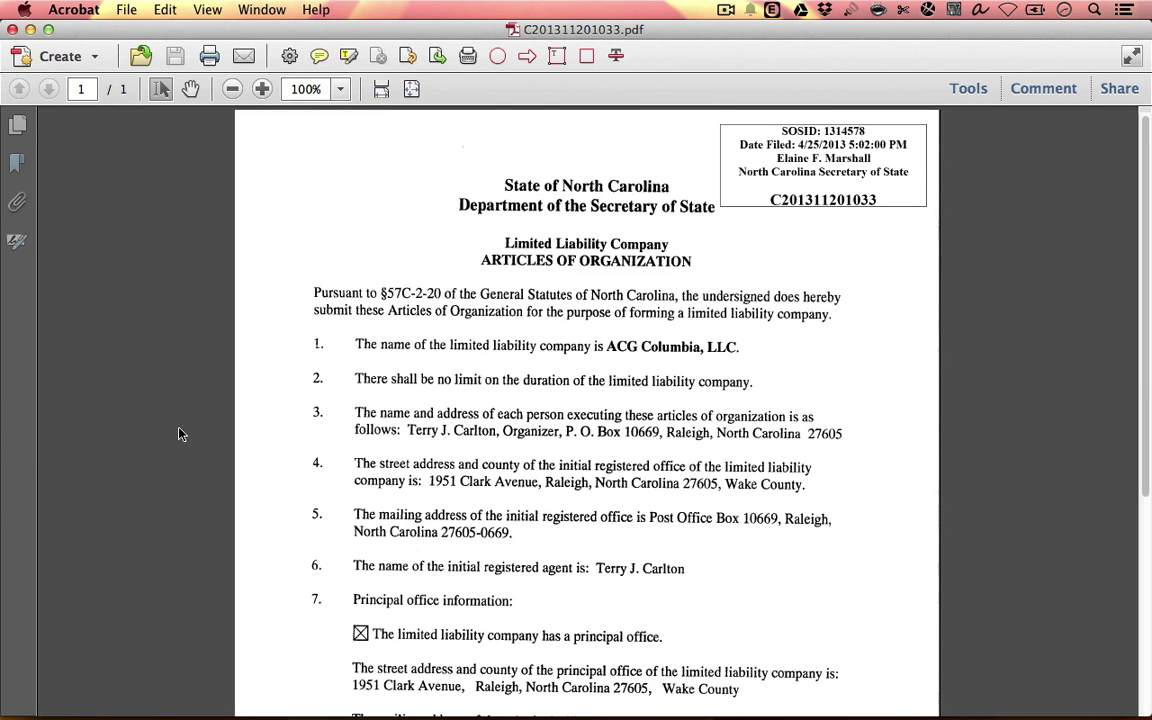
{"action": "left_click", "coordinate": [126, 9]}
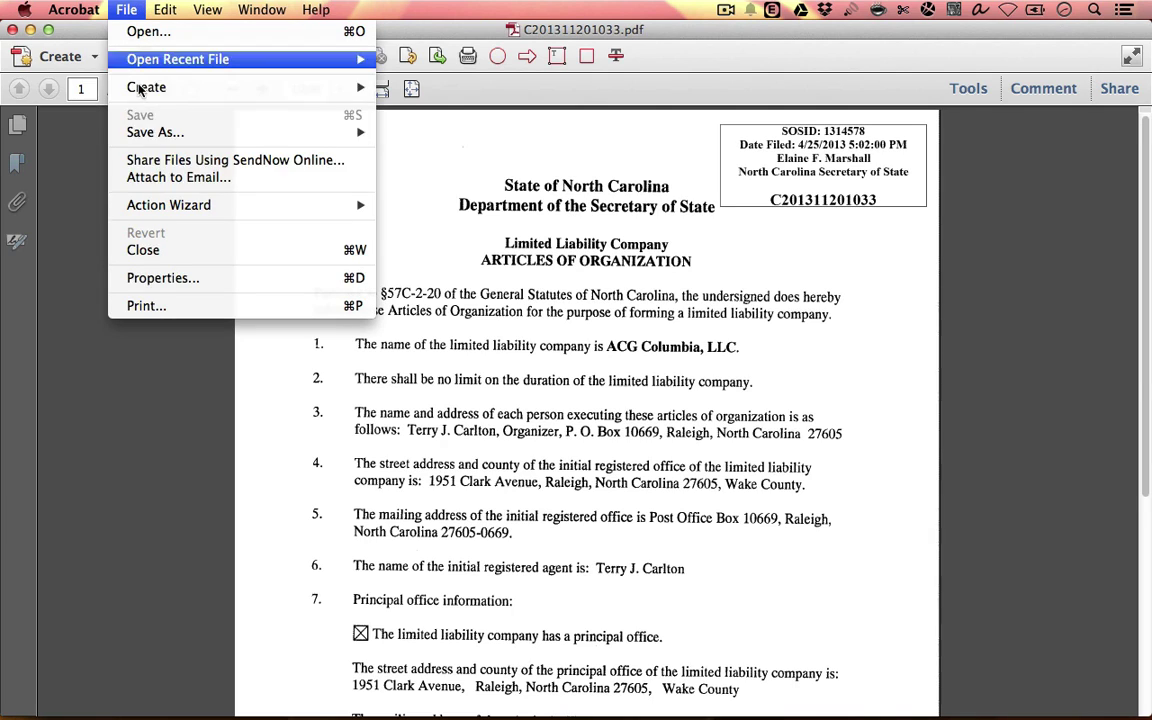
{"action": "left_click", "coordinate": [156, 403]}
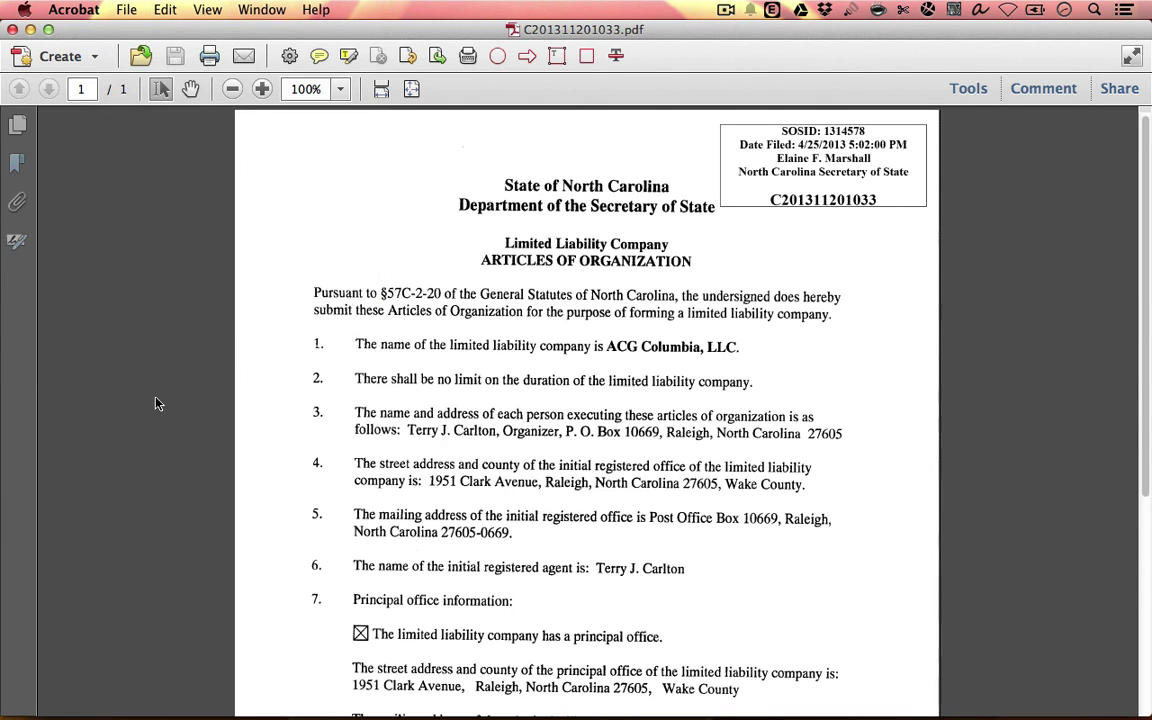
Close the Articles of Organization PDF, return to the annual reports page in Chrome, and dismiss the download bar.
{"action": "left_click", "coordinate": [12, 29]}
{"action": "left_click", "coordinate": [540, 313]}
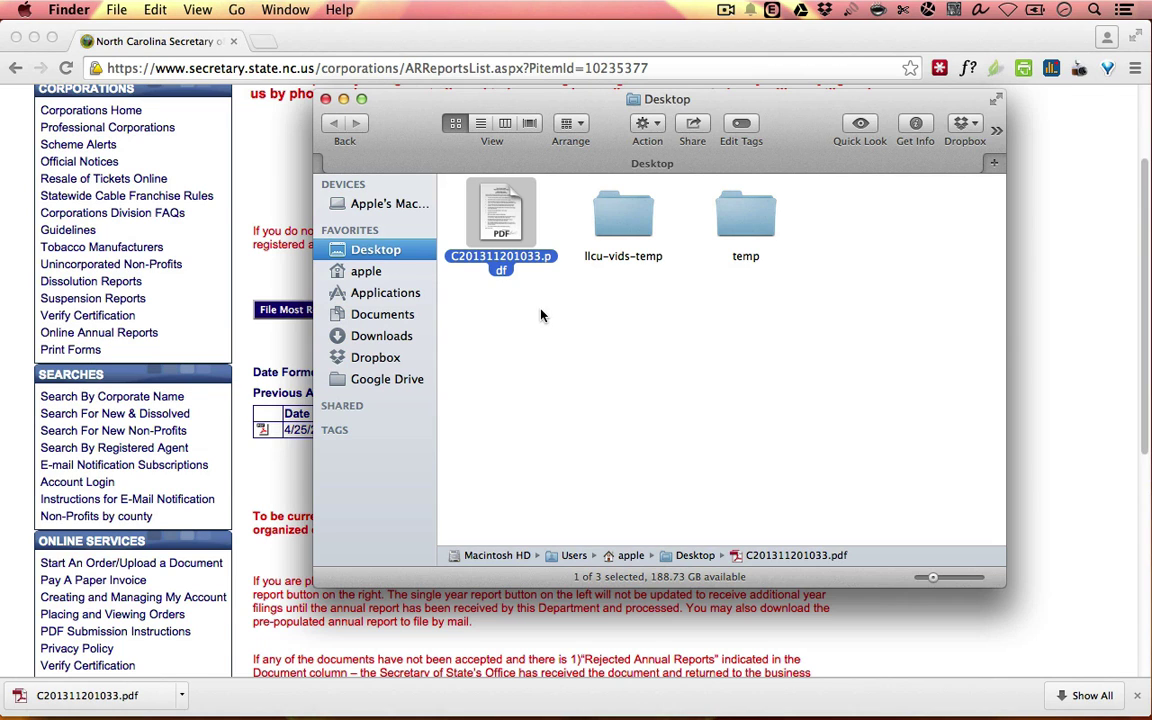
{"action": "left_click", "coordinate": [265, 190]}
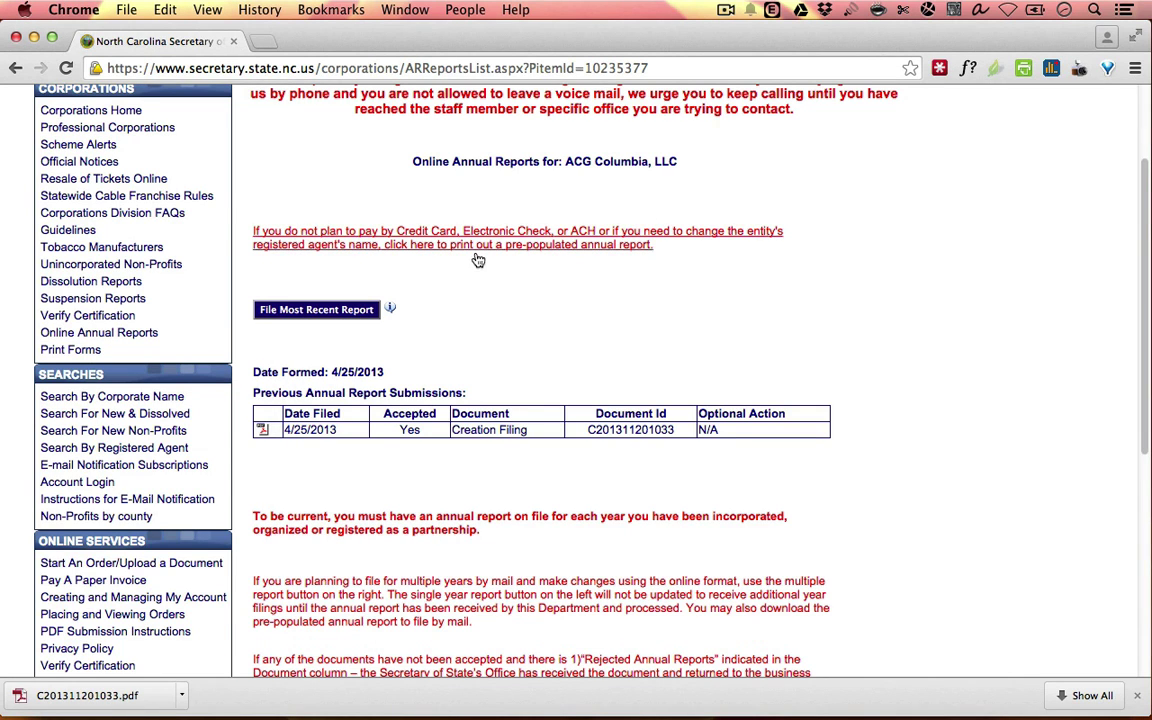
{"action": "left_click", "coordinate": [1136, 690]}
Download the pre-populated annual report for ACG Columbia, LLC and reveal the downloaded PDF in Finder.
{"action": "scroll", "coordinate": [1094, 538], "scroll_direction": "up", "scroll_amount": 1}
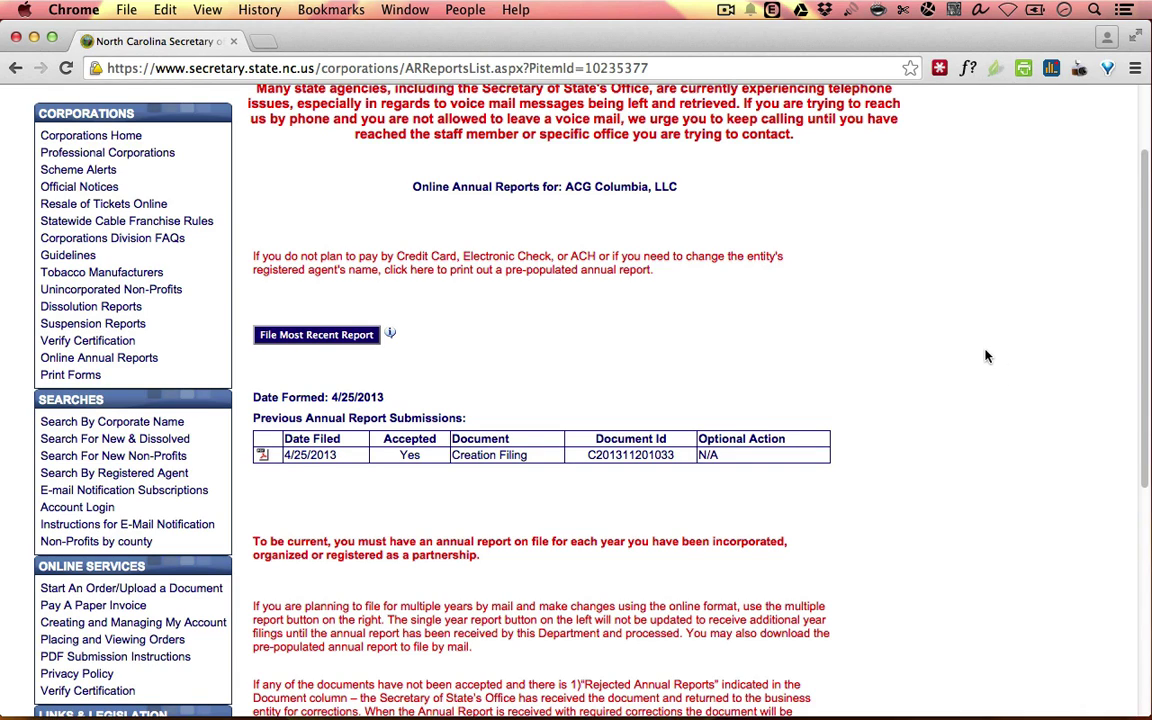
{"action": "scroll", "coordinate": [982, 352], "scroll_direction": "up", "scroll_amount": 1}
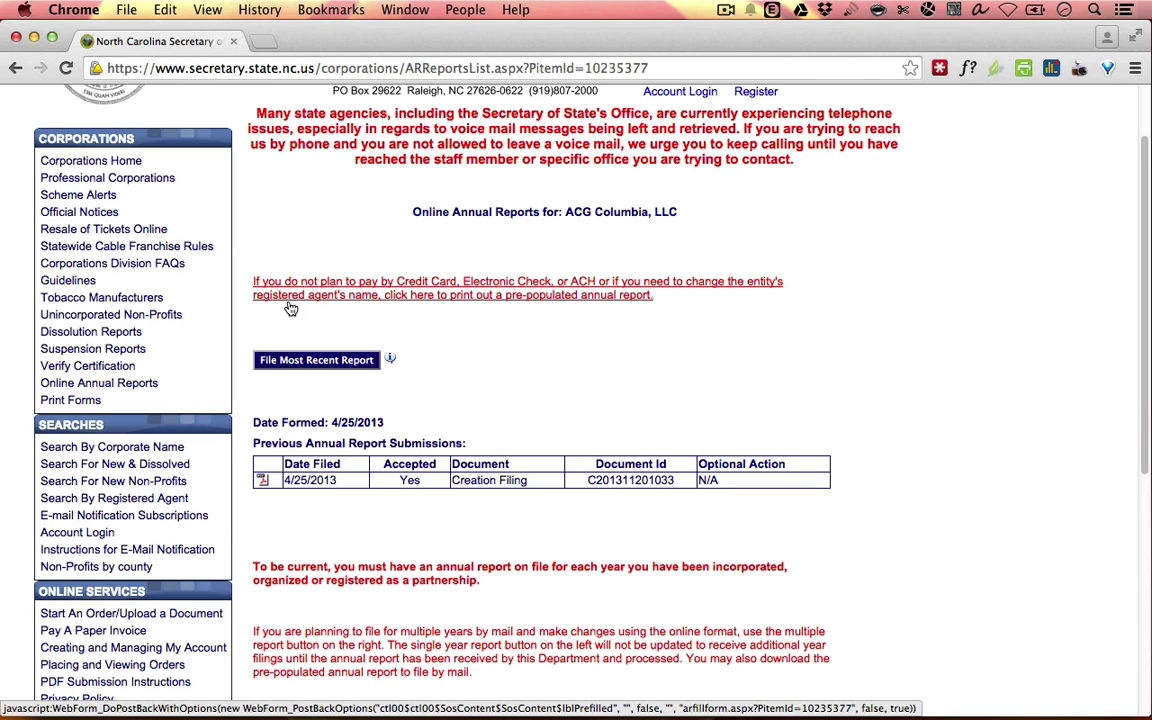
{"action": "left_click", "coordinate": [576, 296]}
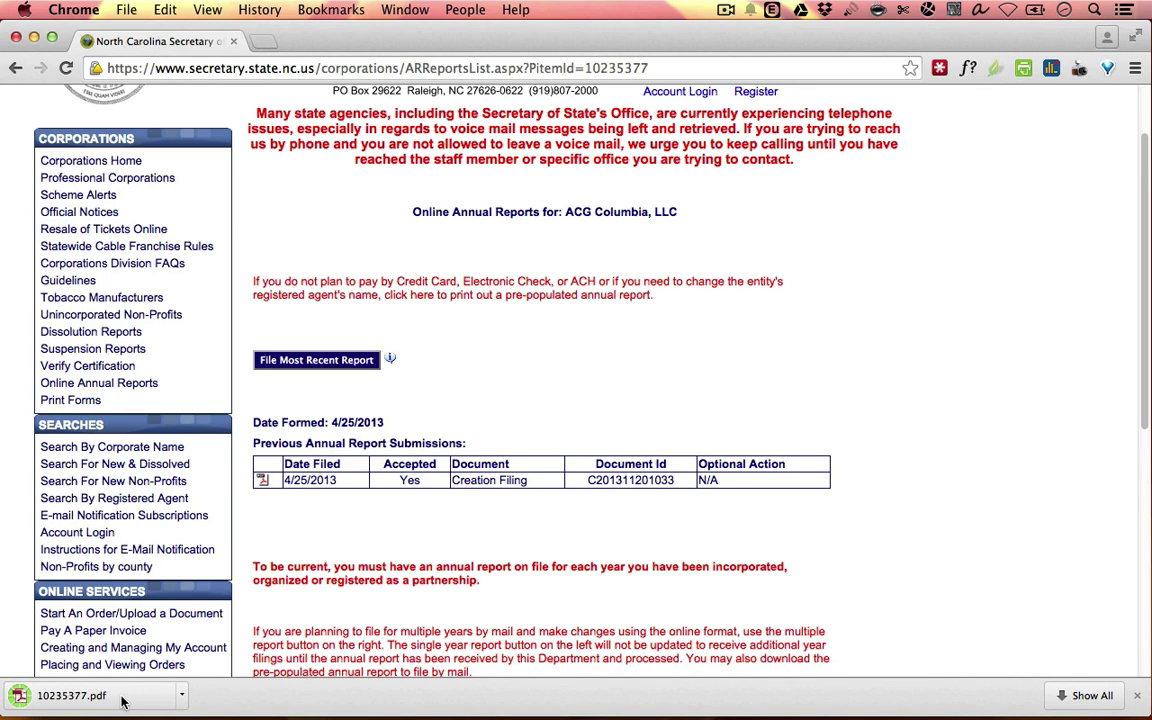
{"action": "left_click", "coordinate": [182, 695]}
{"action": "left_click", "coordinate": [235, 668]}
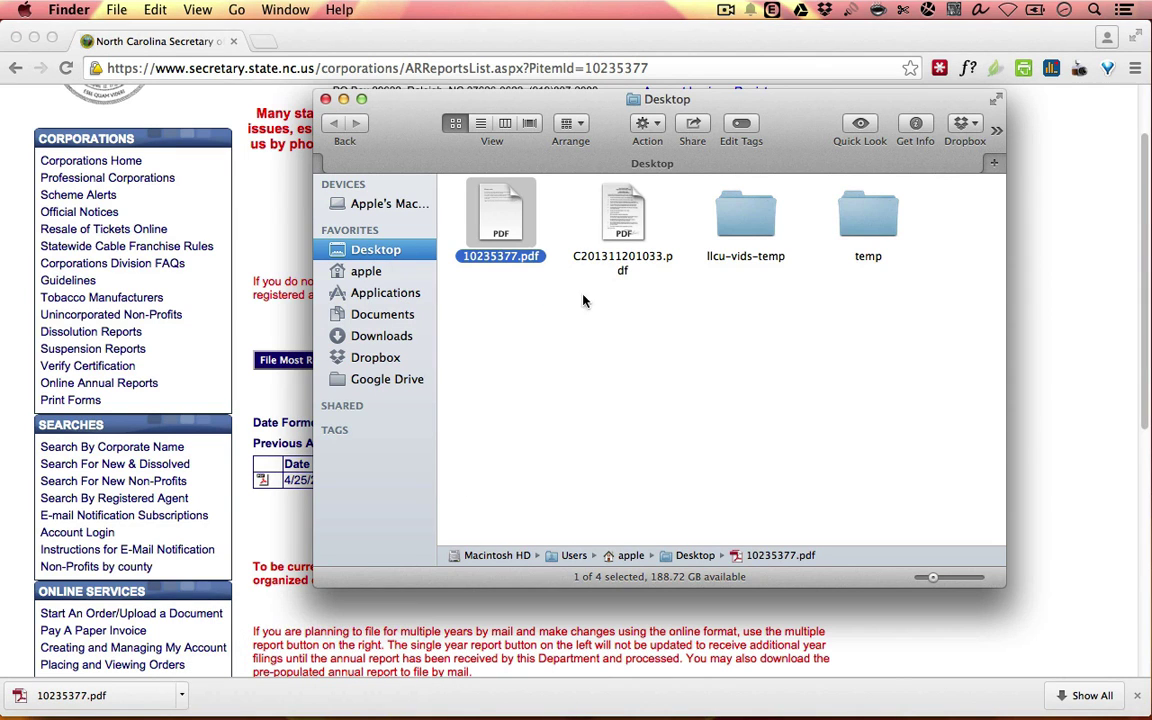
Open 10235377.pdf in Acrobat and examine the annual report form's registered agent, principal office, and company officials sections.
{"action": "double_click", "coordinate": [510, 206]}
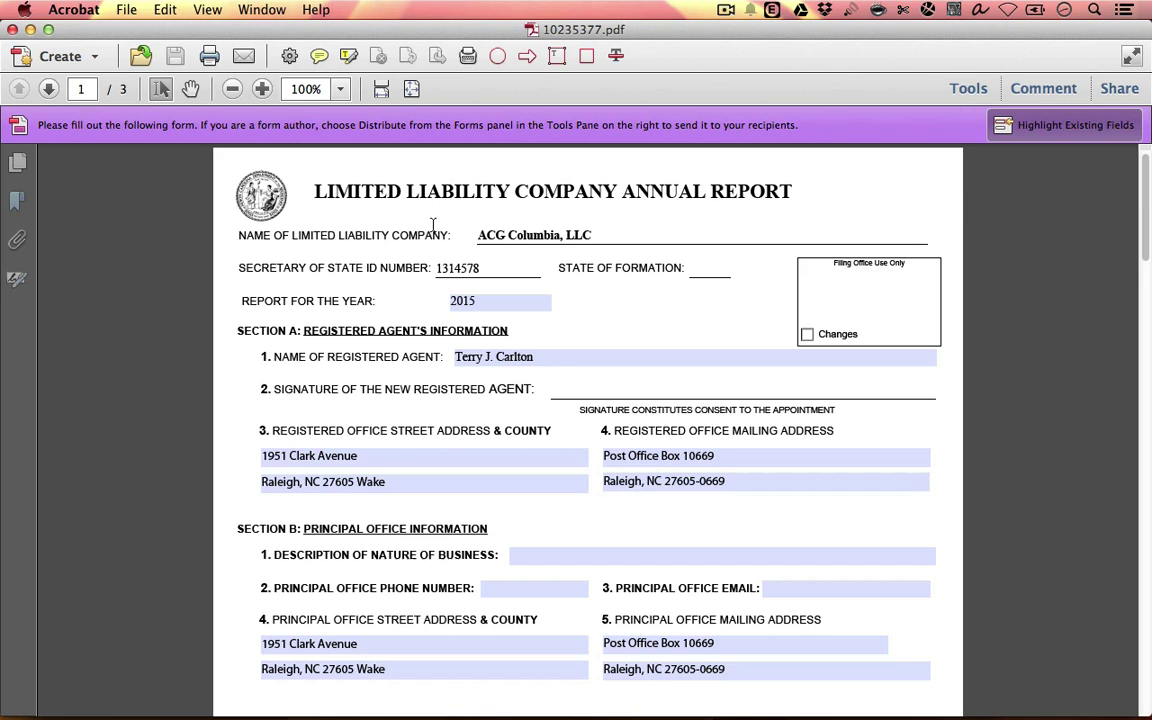
{"action": "scroll", "coordinate": [419, 267], "scroll_direction": "down", "scroll_amount": 3}
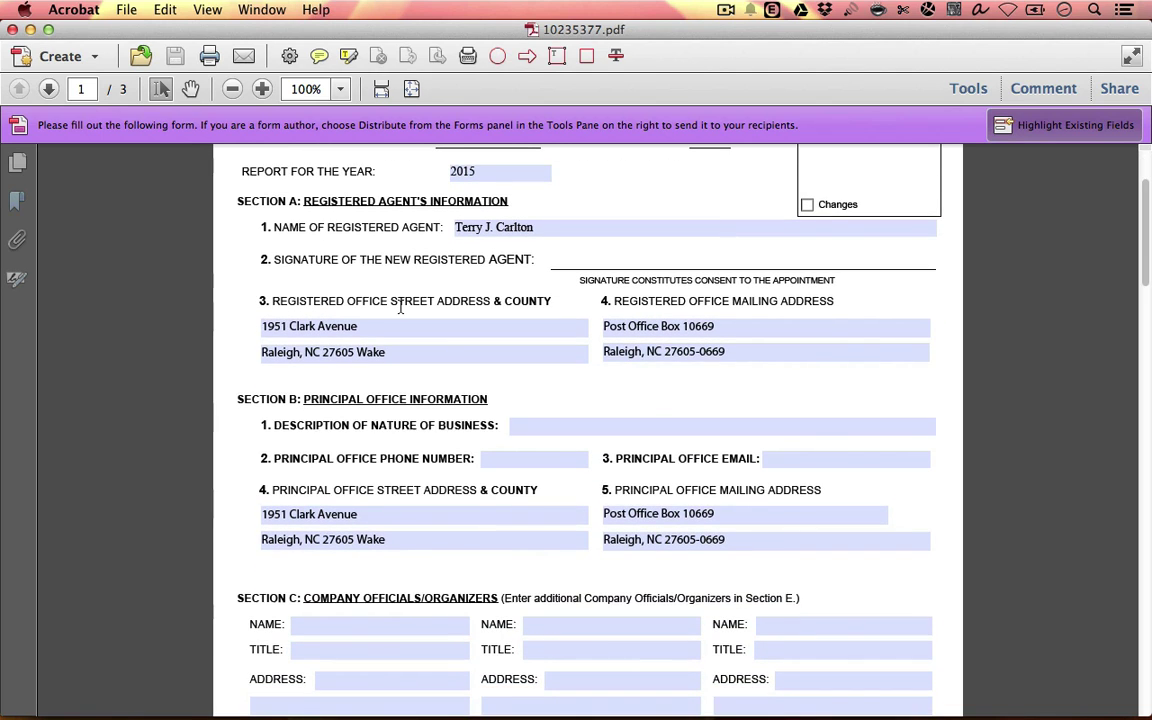
{"action": "scroll", "coordinate": [589, 385], "scroll_direction": "down", "scroll_amount": 3}
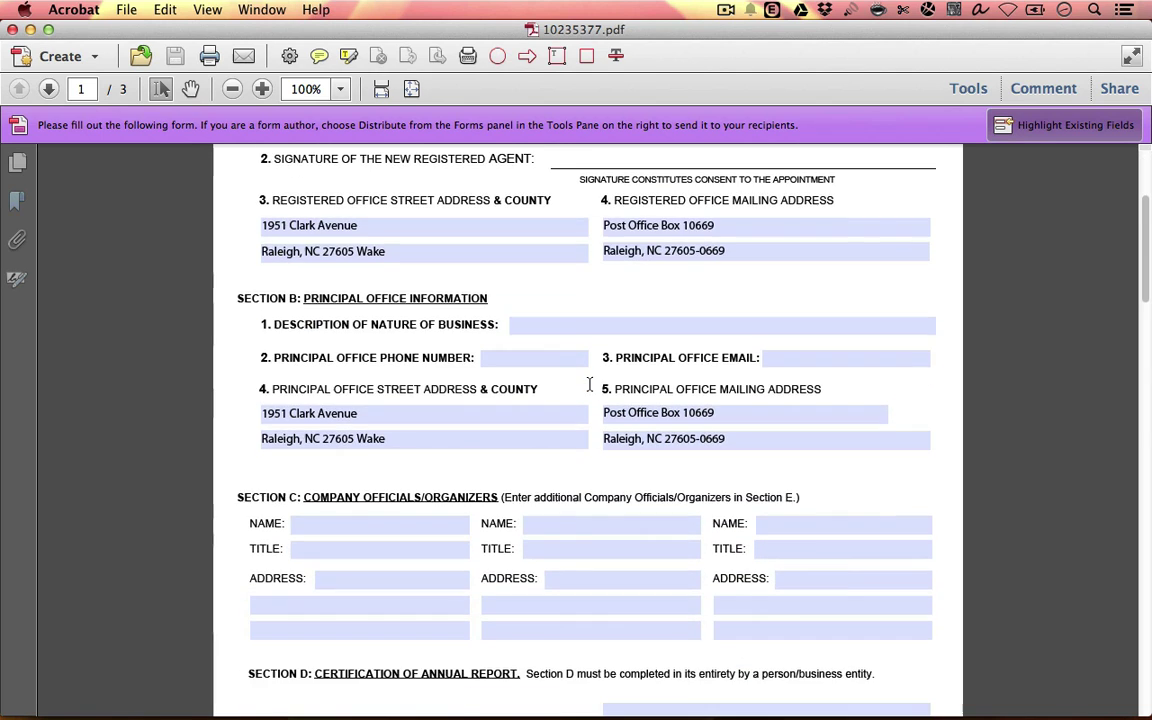
{"action": "scroll", "coordinate": [589, 385], "scroll_direction": "up", "scroll_amount": 6}
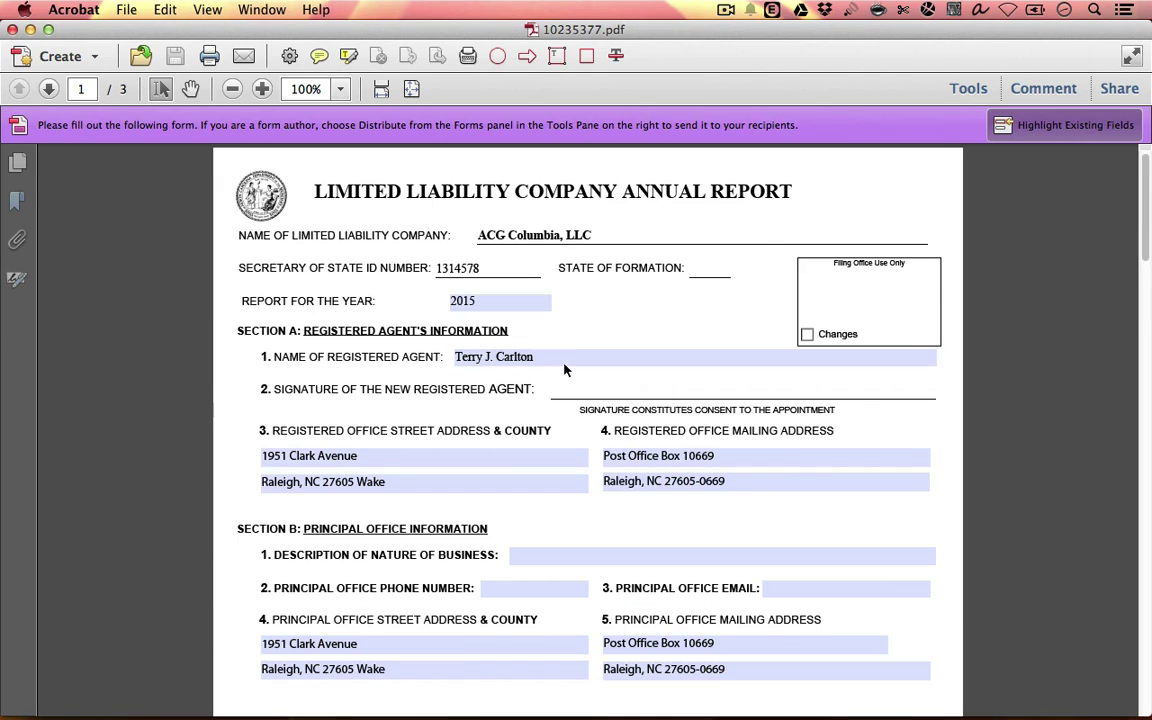
{"action": "left_click", "coordinate": [498, 357]}
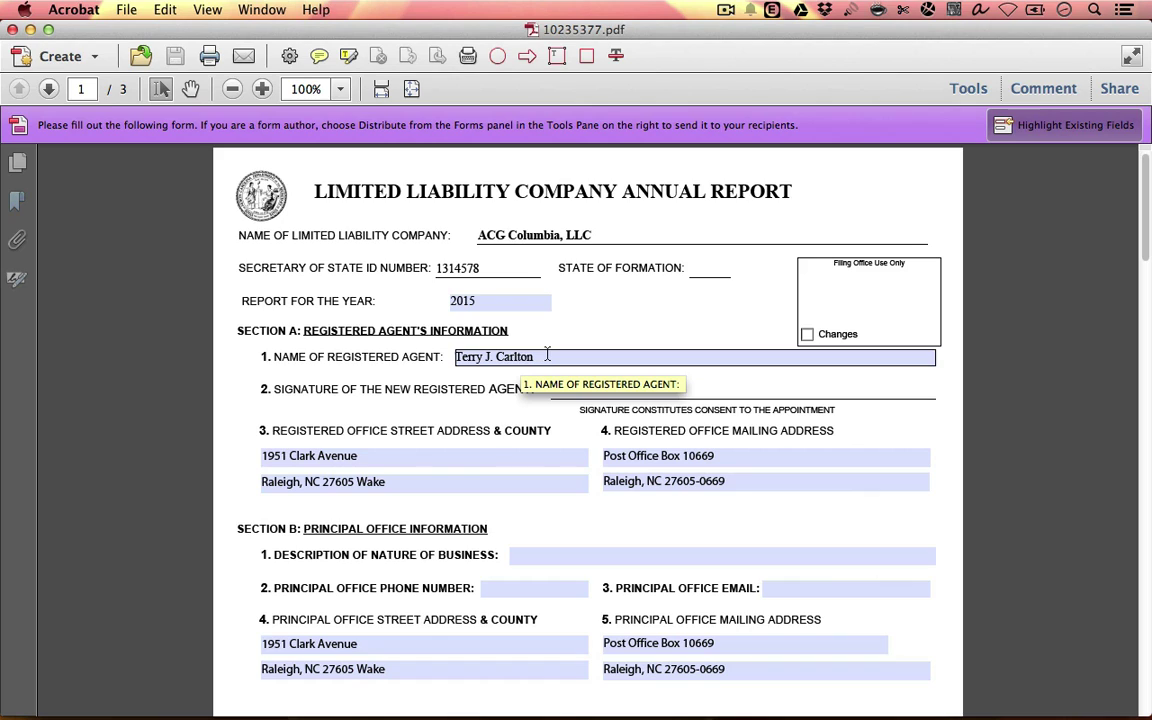
{"action": "left_click", "coordinate": [365, 340]}
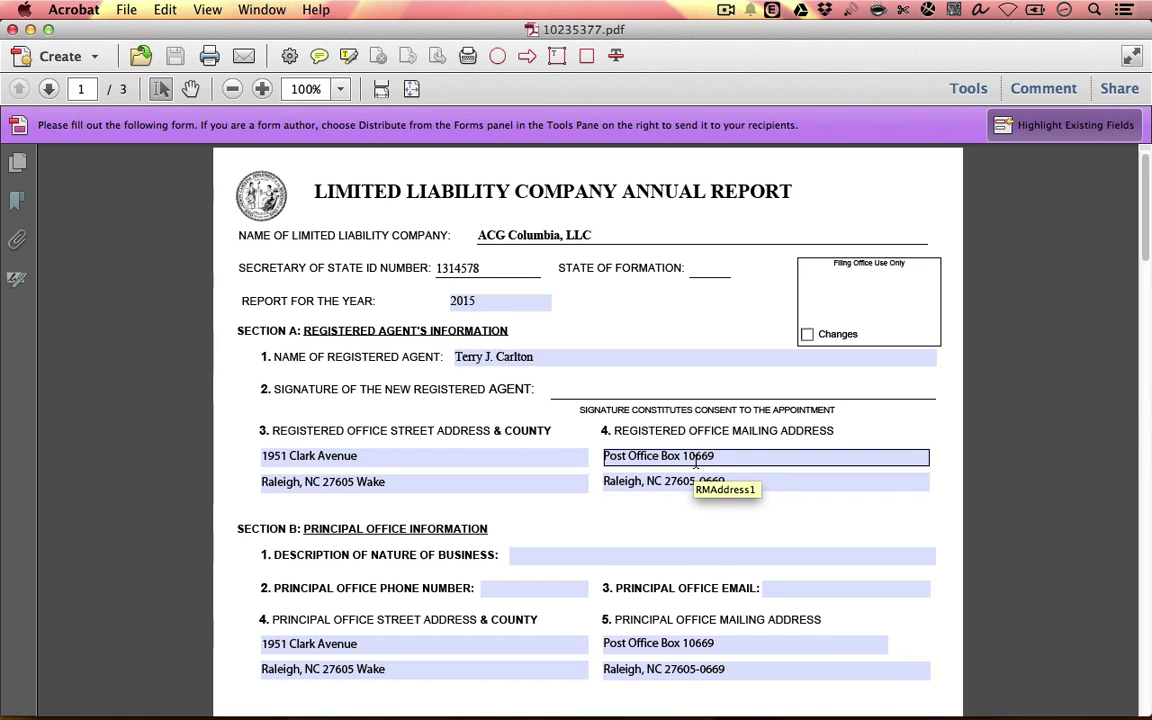
{"action": "scroll", "coordinate": [500, 420], "scroll_direction": "down", "scroll_amount": 5}
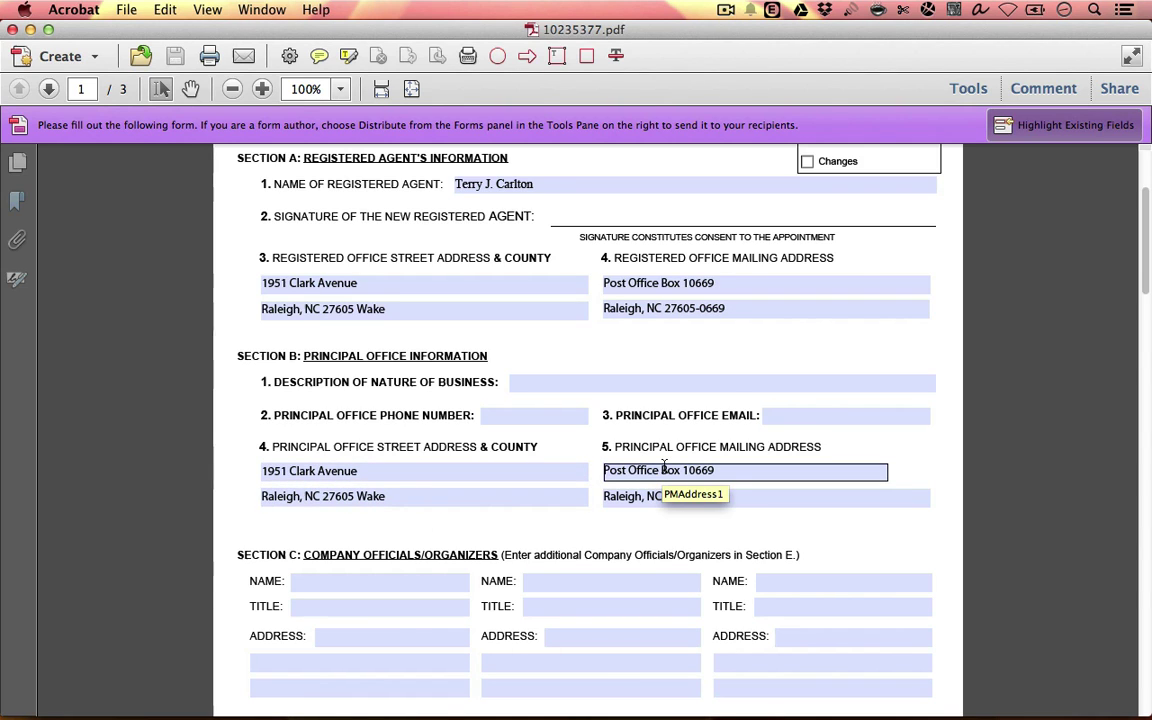
Examine the annual report form's company officials, certification with signature and date, and additional officials sections (Sections C to E).
{"action": "scroll", "coordinate": [141, 548], "scroll_direction": "down", "scroll_amount": 5}
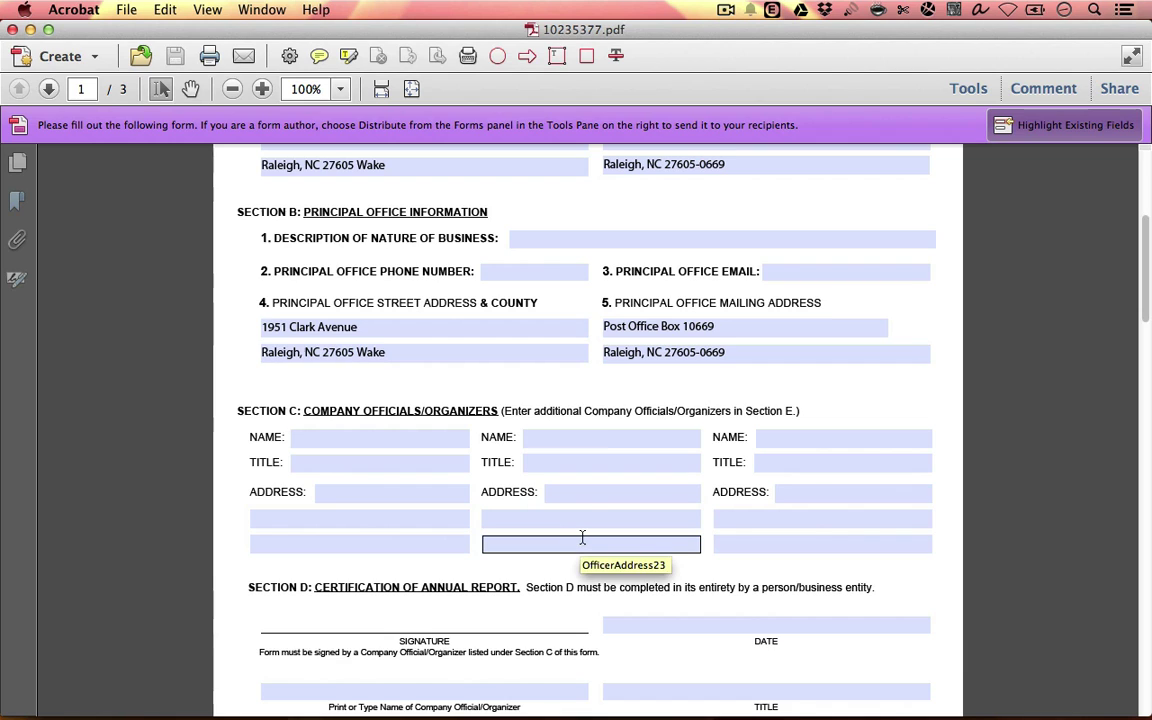
{"action": "scroll", "coordinate": [191, 505], "scroll_direction": "down", "scroll_amount": 3}
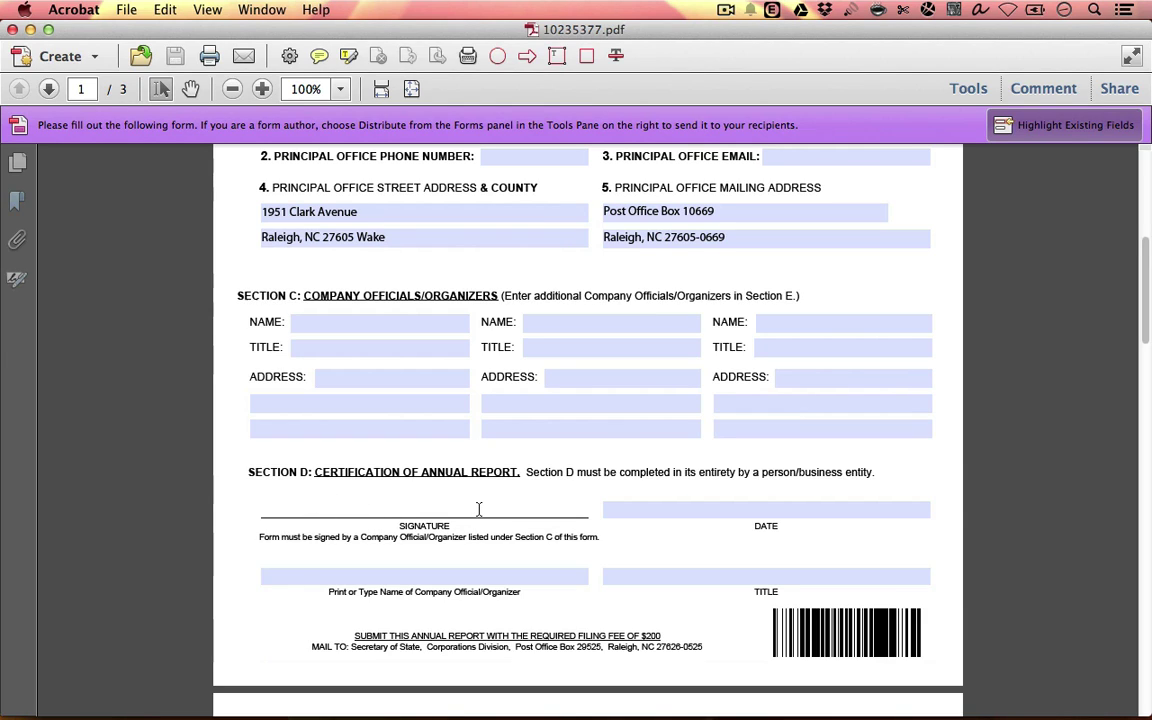
{"action": "left_click", "coordinate": [697, 507]}
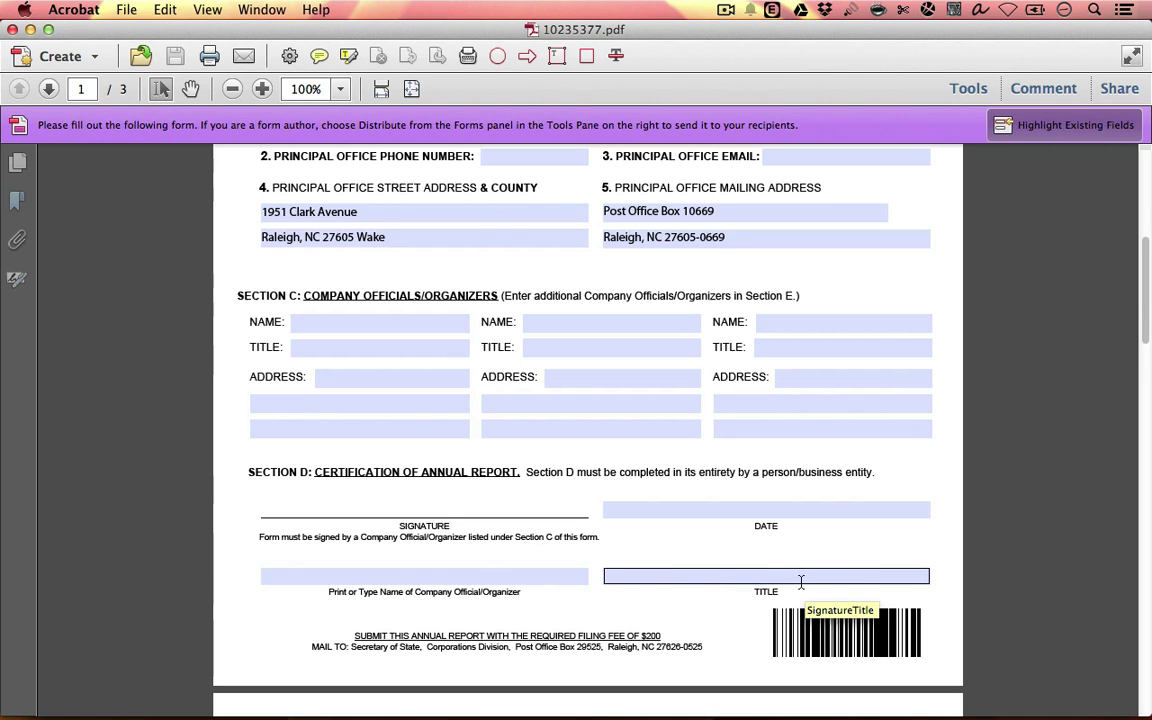
{"action": "scroll", "coordinate": [801, 582], "scroll_direction": "down", "scroll_amount": 10}
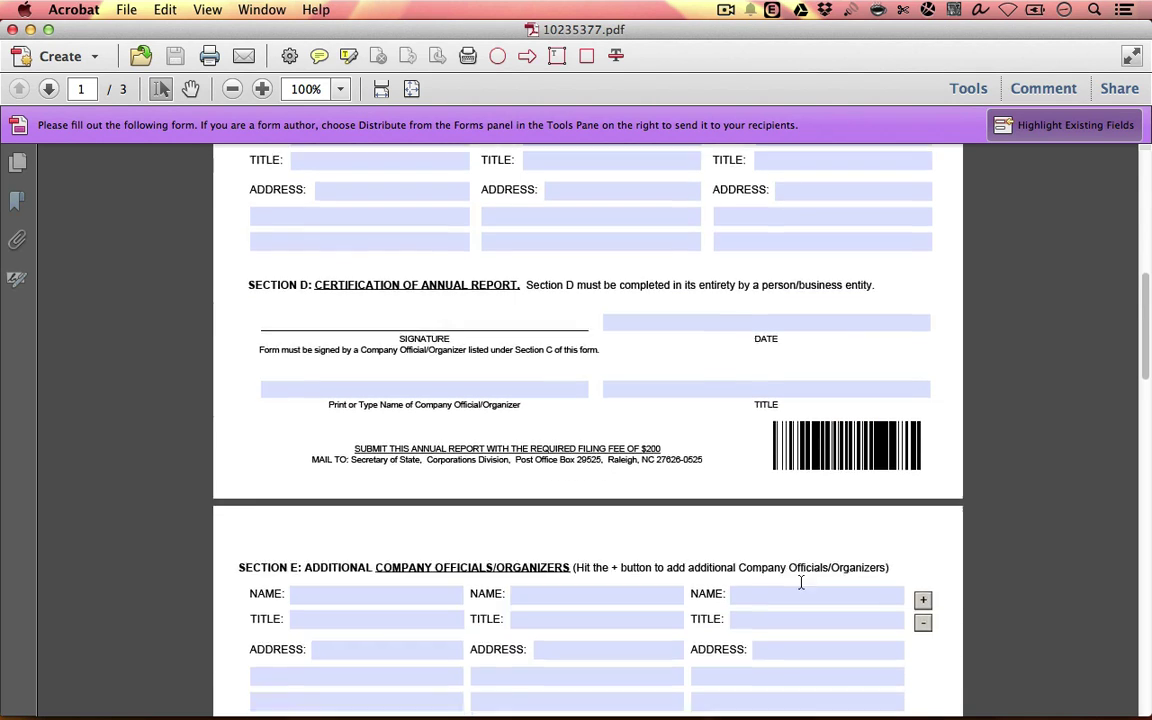
{"action": "scroll", "coordinate": [801, 588], "scroll_direction": "down", "scroll_amount": 6}
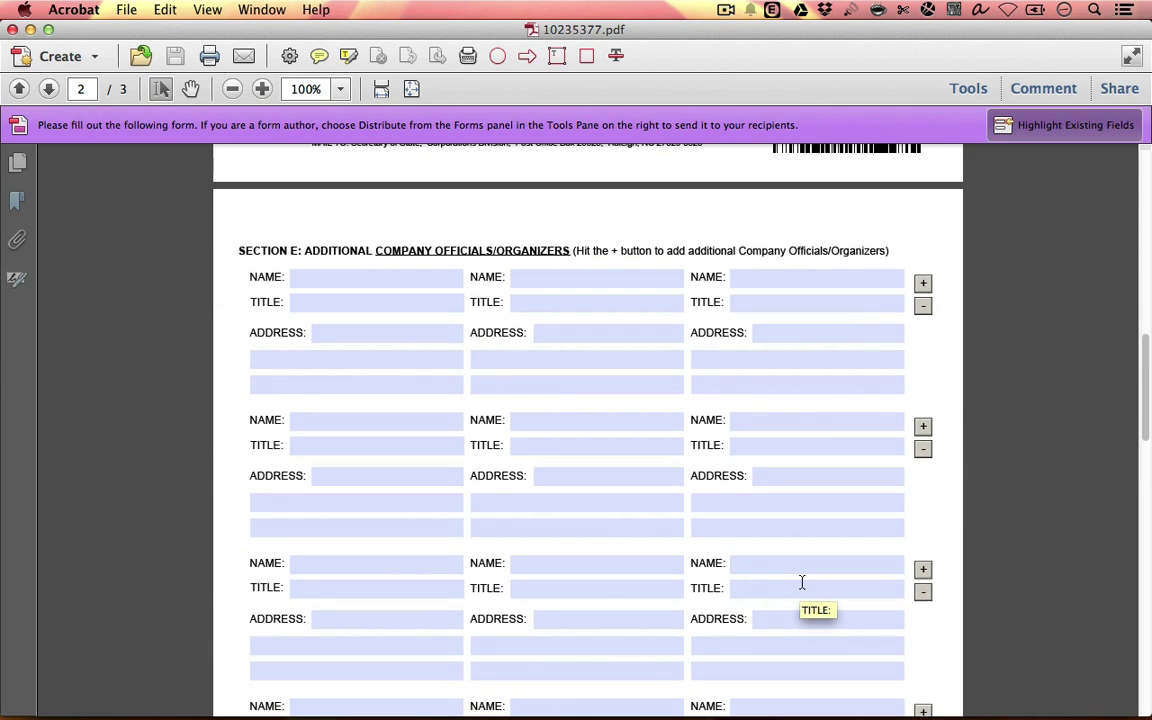
{"action": "scroll", "coordinate": [840, 430], "scroll_direction": "down", "scroll_amount": 1}
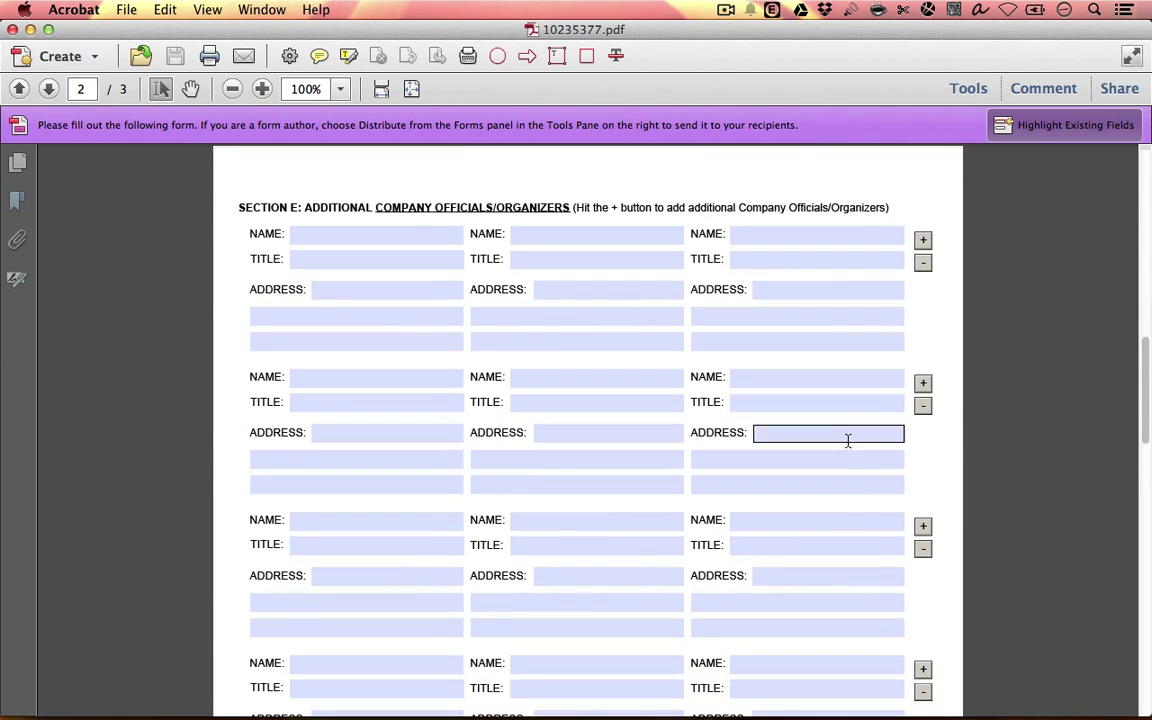
Read through the limited liability company annual report checklist on page 3, and return to the start of the form.
{"action": "scroll", "coordinate": [847, 440], "scroll_direction": "down", "scroll_amount": 20}
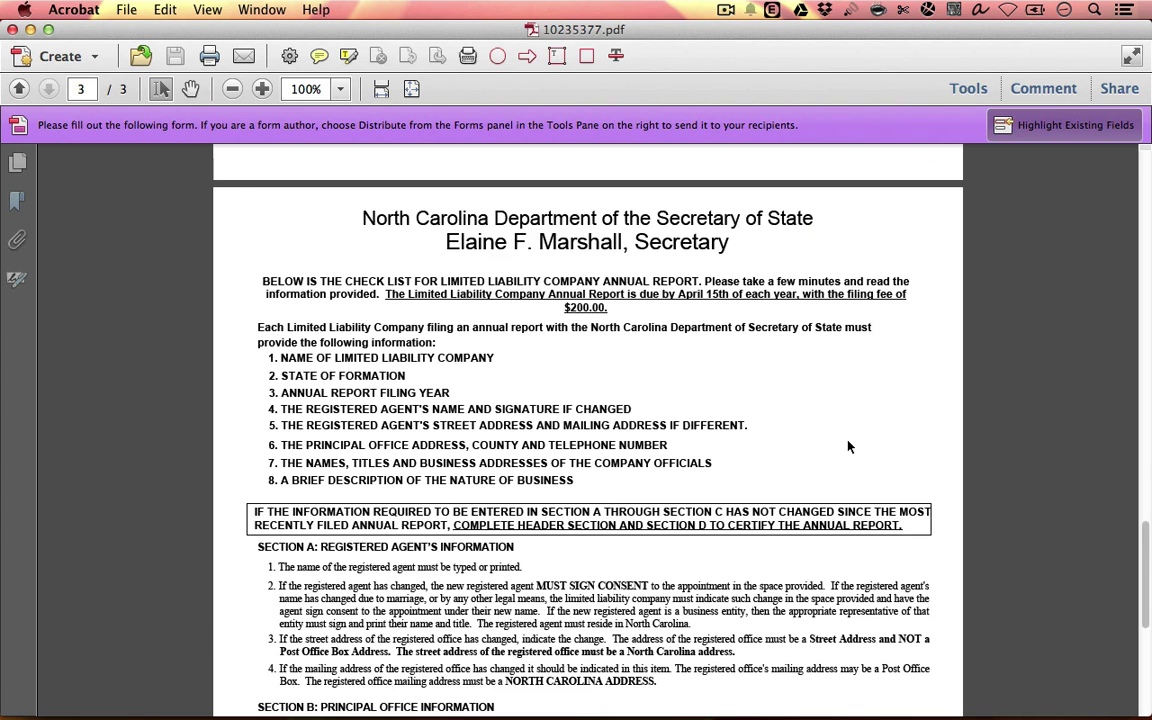
{"action": "scroll", "coordinate": [848, 446], "scroll_direction": "down", "scroll_amount": 5}
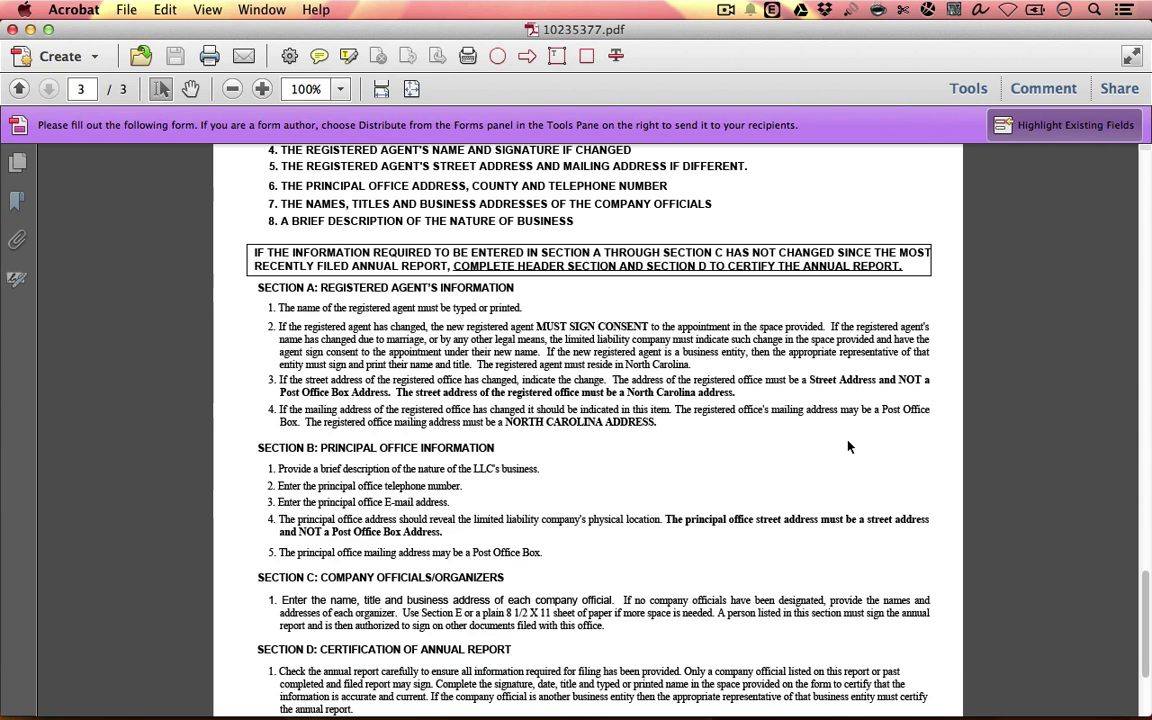
{"action": "scroll", "coordinate": [848, 446], "scroll_direction": "down", "scroll_amount": 2}
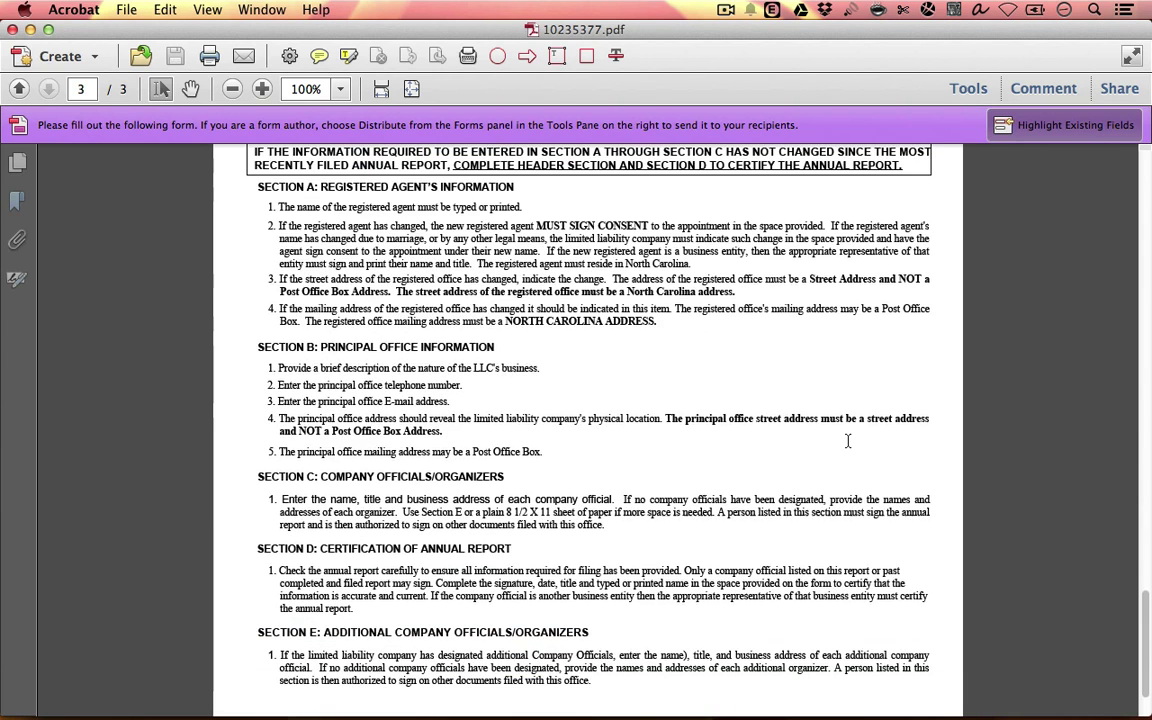
{"action": "scroll", "coordinate": [848, 446], "scroll_direction": "up", "scroll_amount": 4}
{"action": "scroll", "coordinate": [848, 446], "scroll_direction": "up", "scroll_amount": 20}
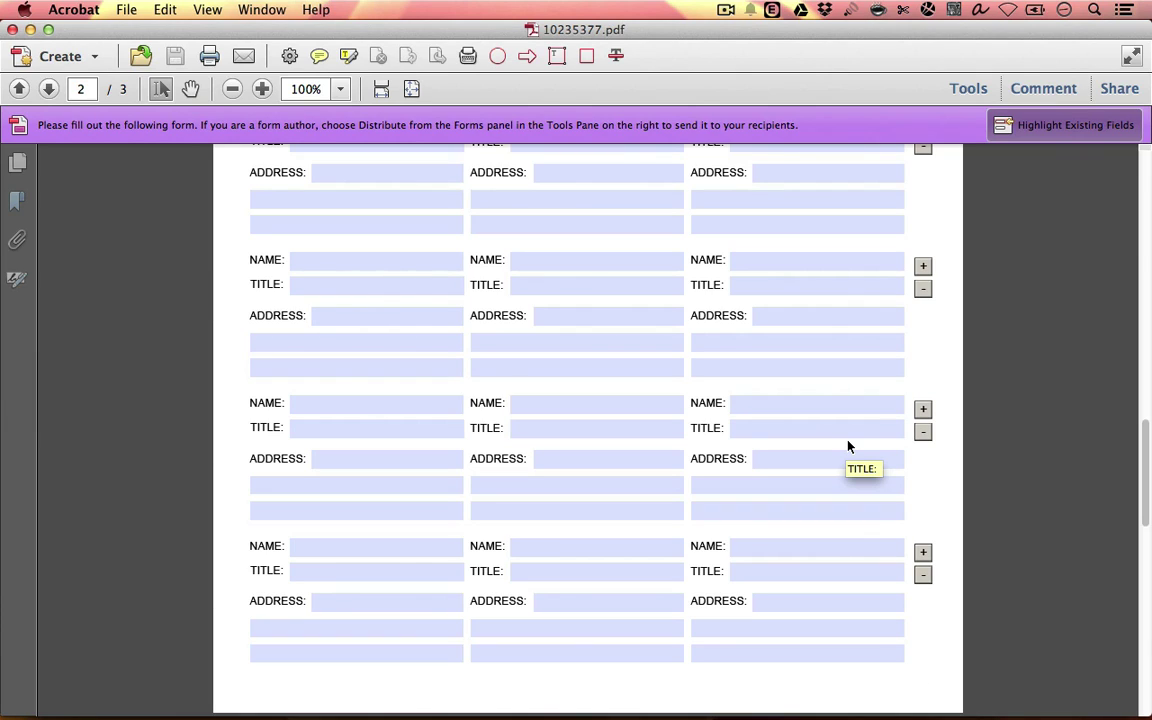
{"action": "scroll", "coordinate": [957, 393], "scroll_direction": "up", "scroll_amount": 15}
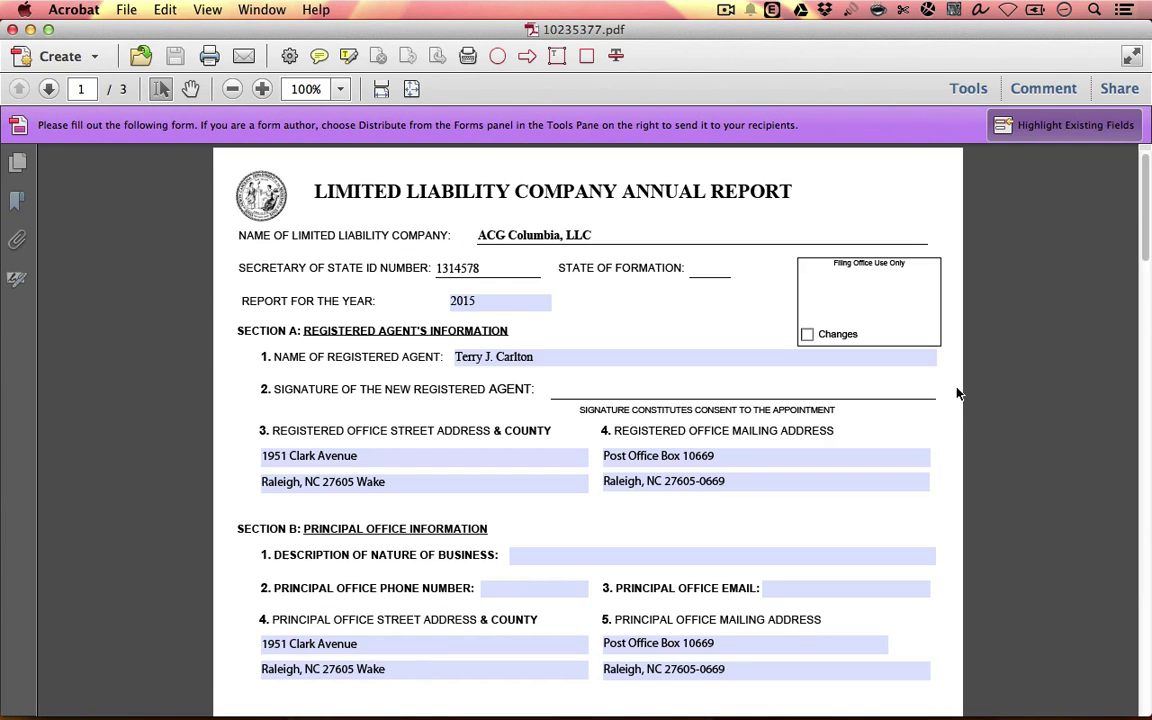